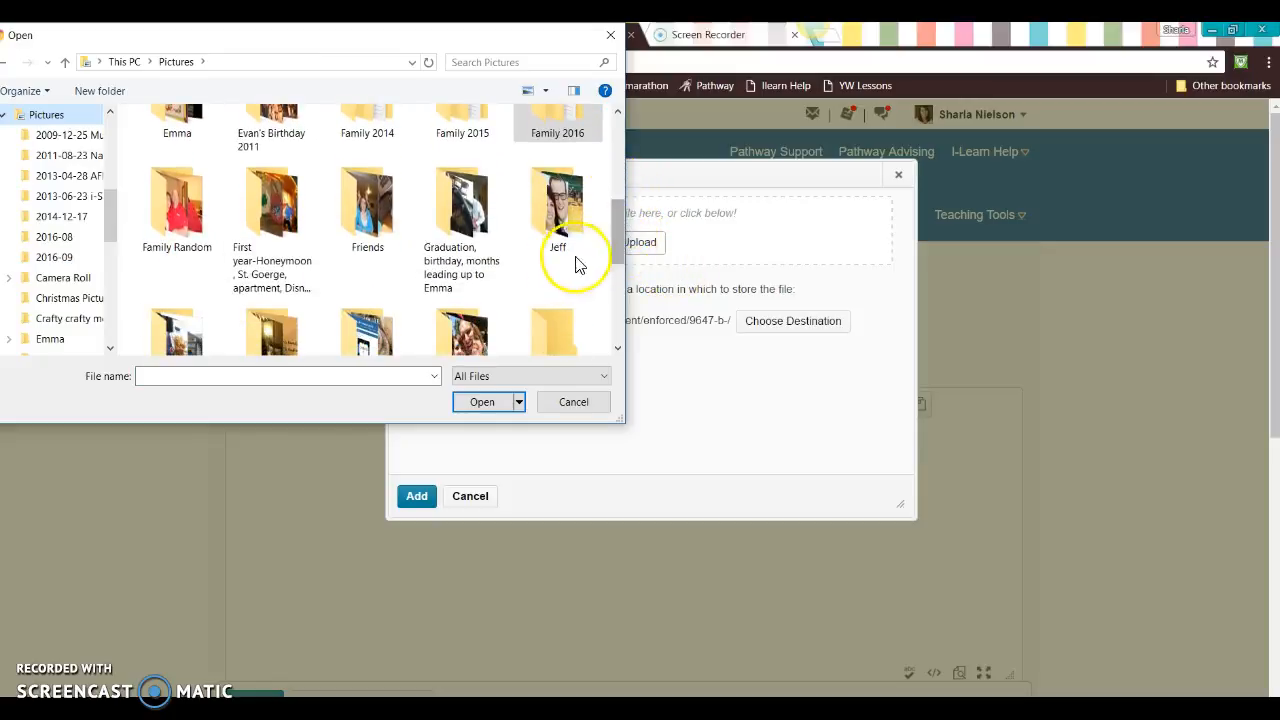
double_click(384, 220)
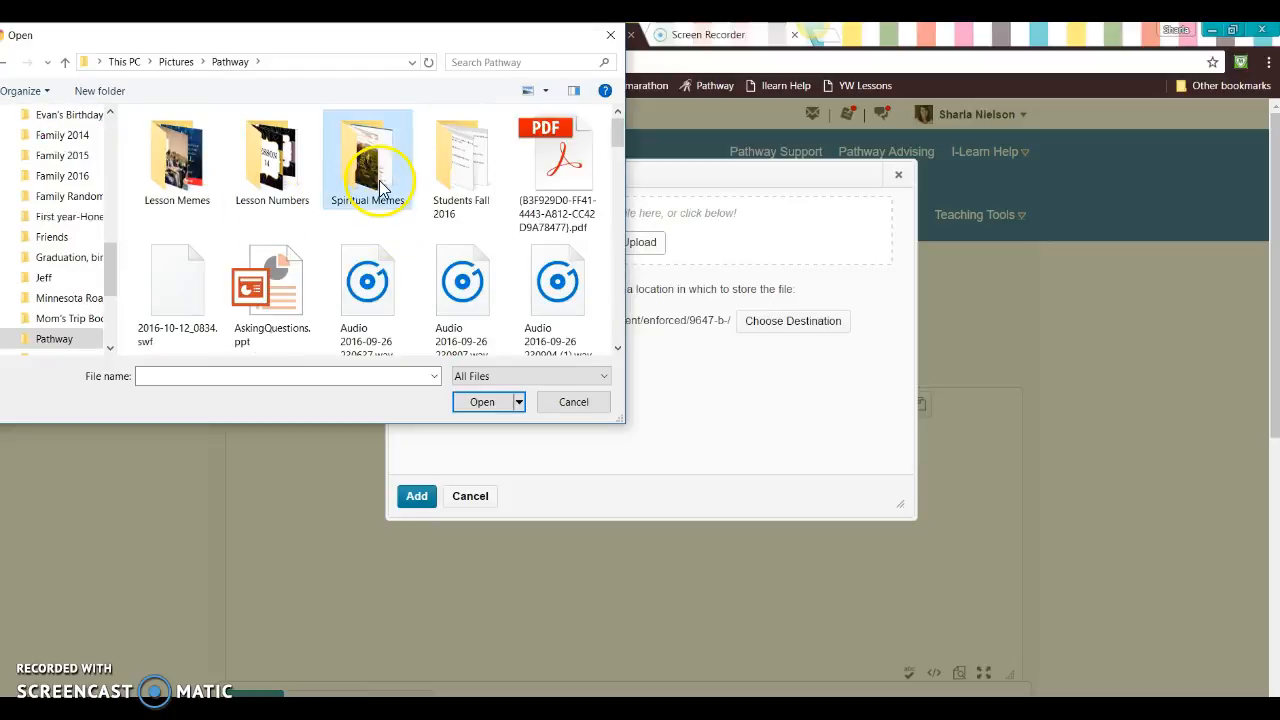
double_click(274, 170)
left_click(208, 180)
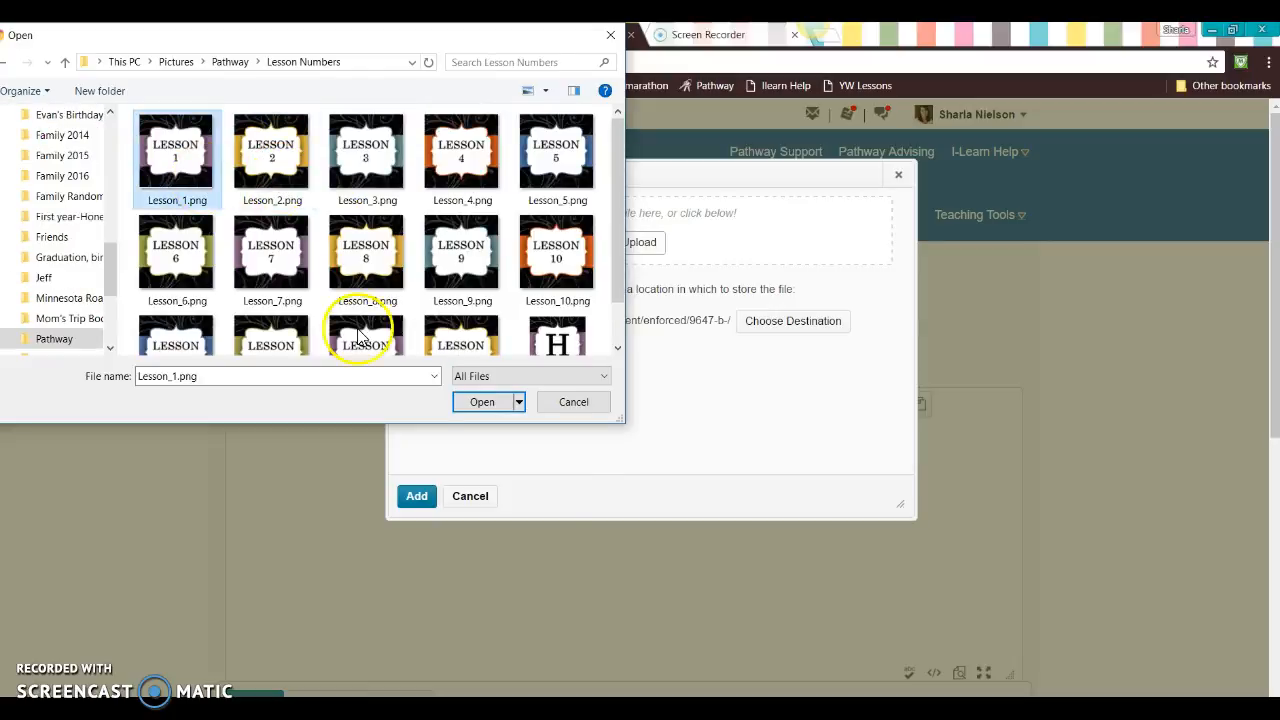
left_click(480, 402)
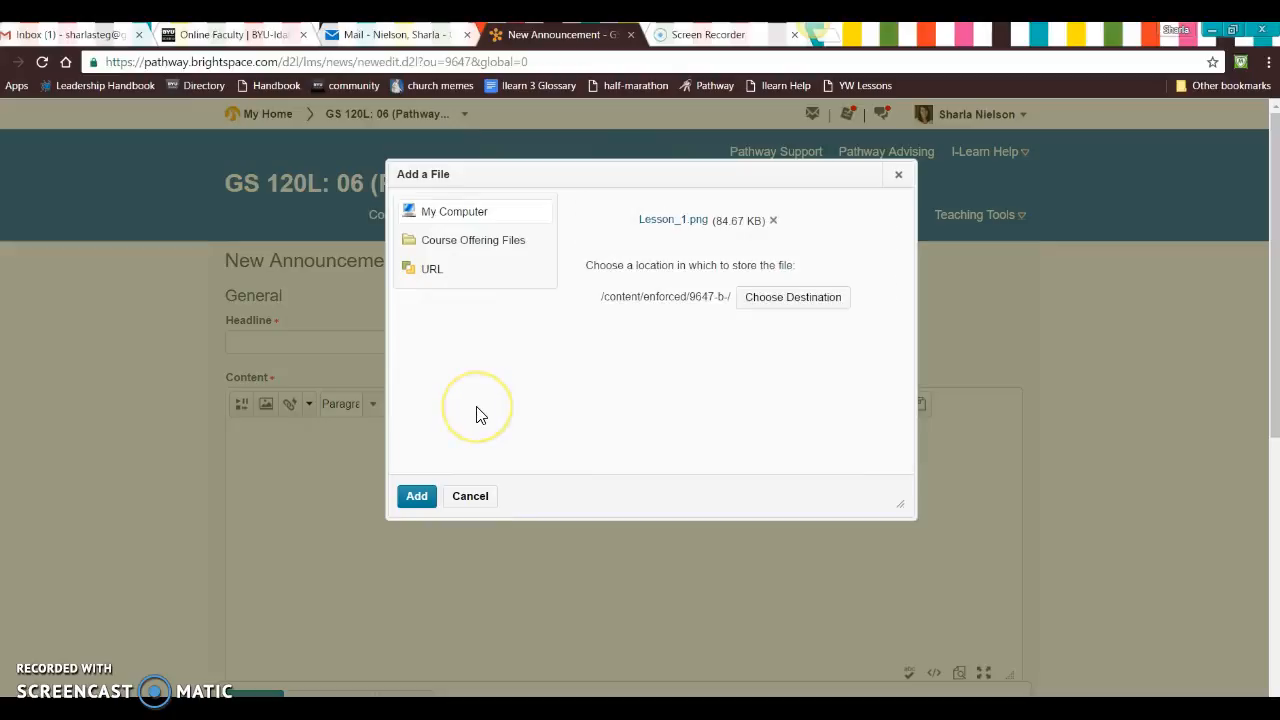
left_click(416, 496)
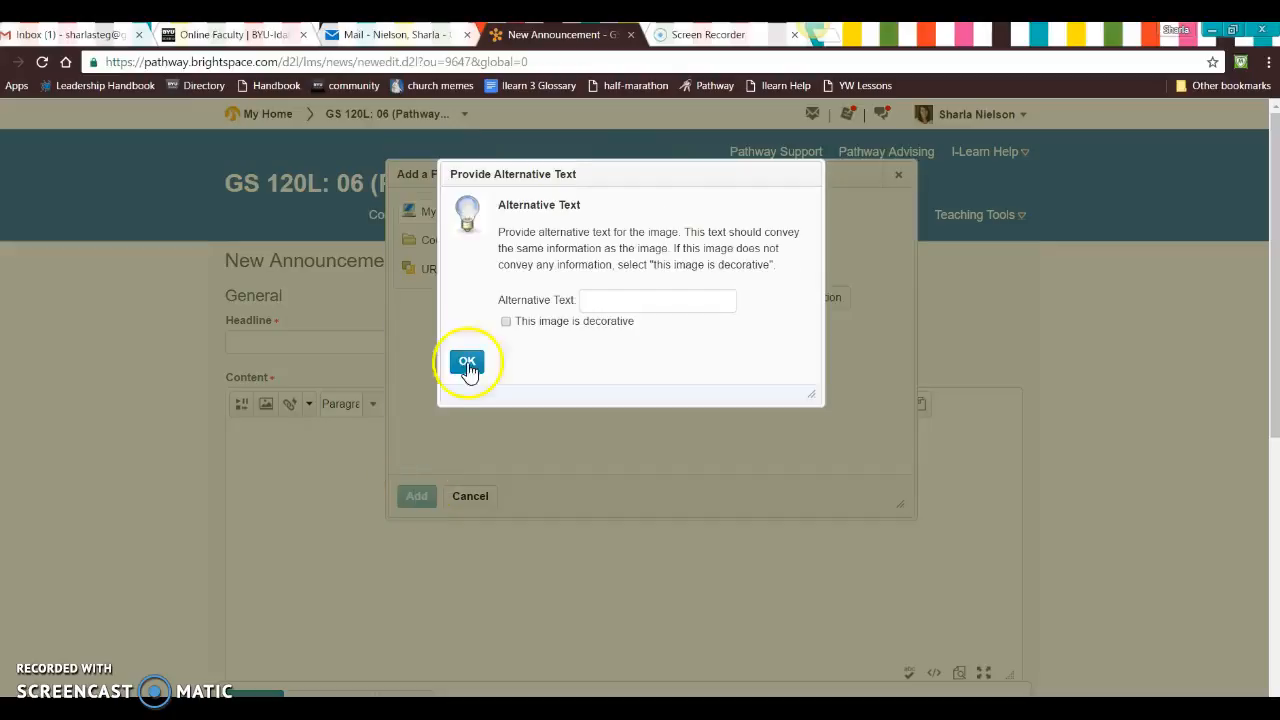
right_click(507, 326)
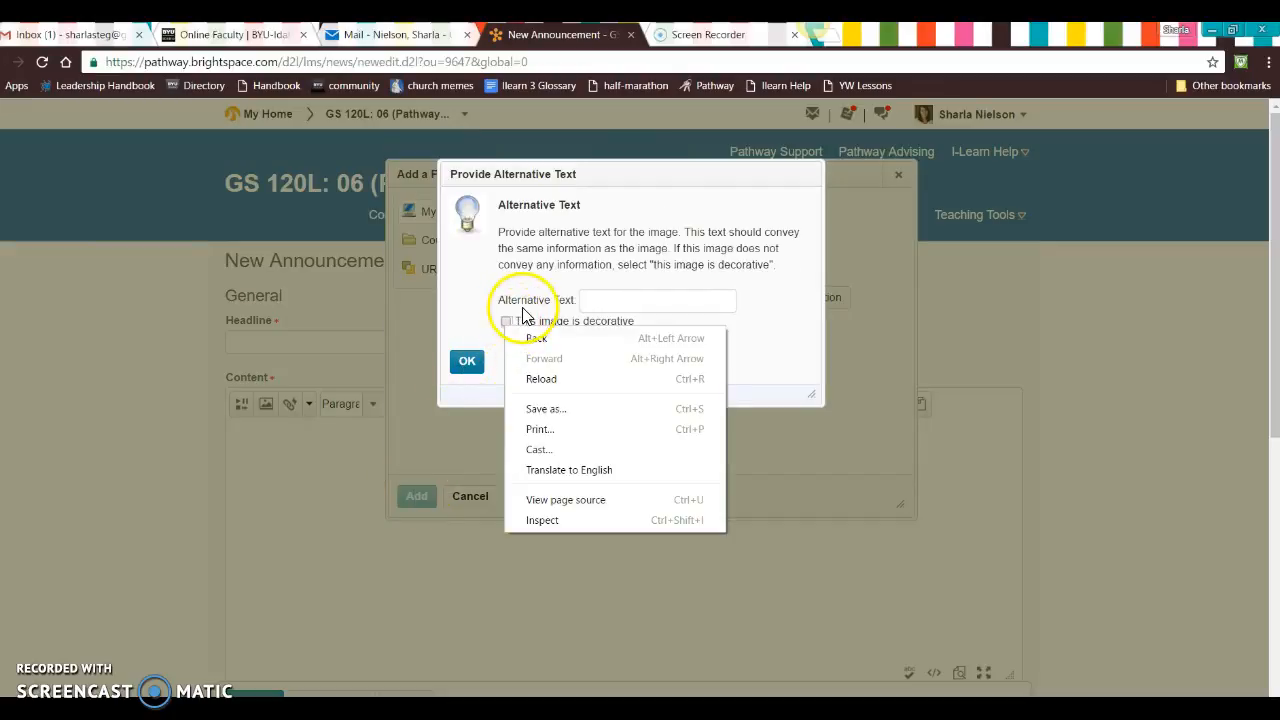
left_click(501, 311)
left_click(507, 321)
left_click(479, 362)
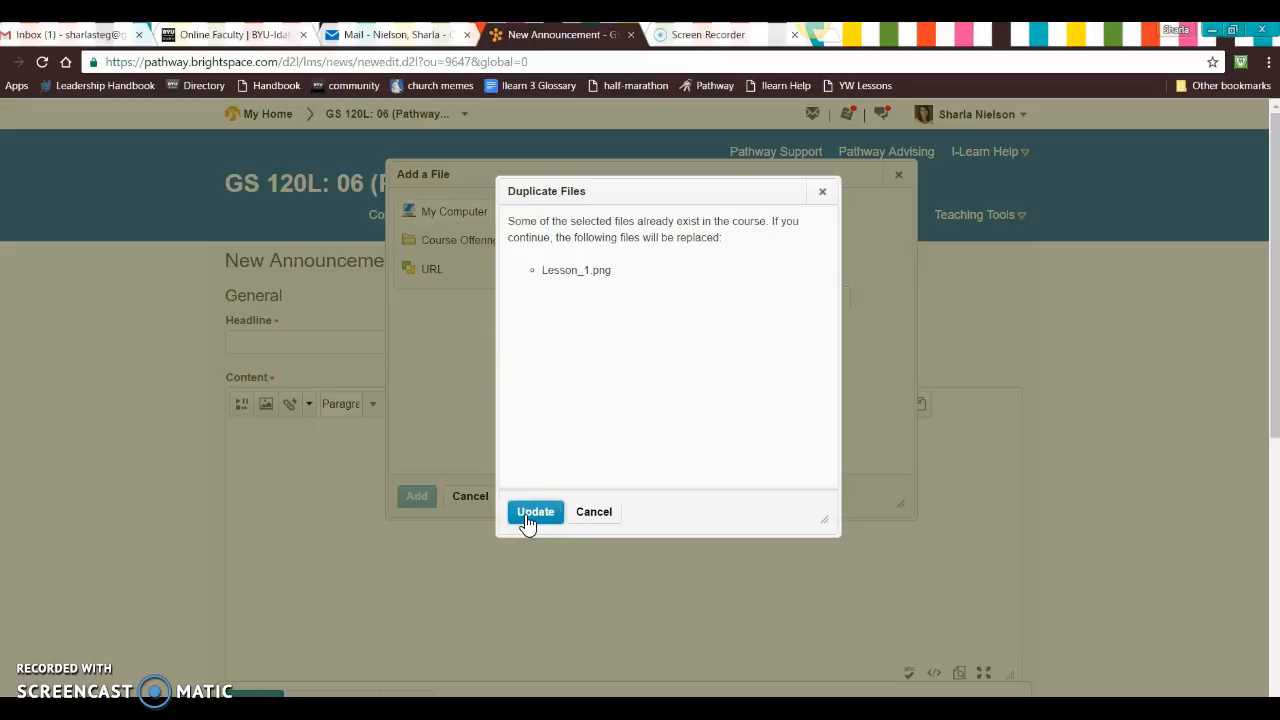
left_click(598, 514)
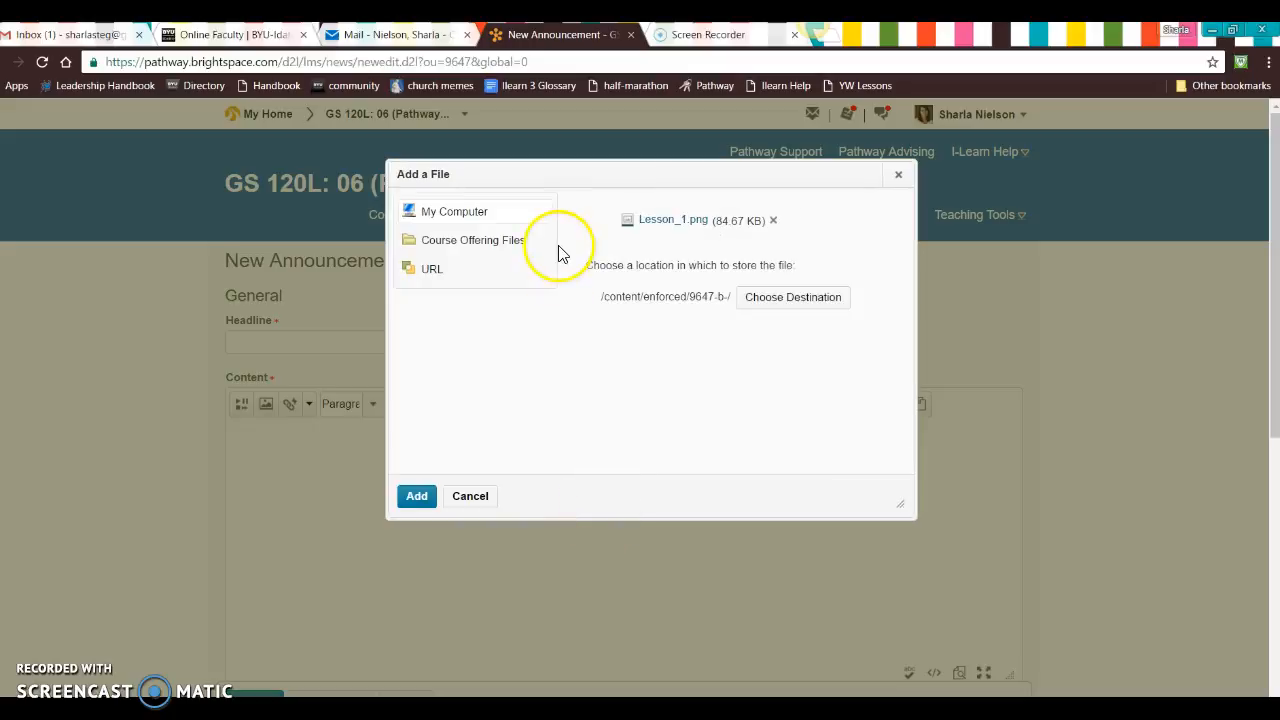
left_click(468, 500)
Step: Choose Lesson_13.png from the Lesson Numbers folder on the computer as the image file for the announcement content
left_click(267, 408)
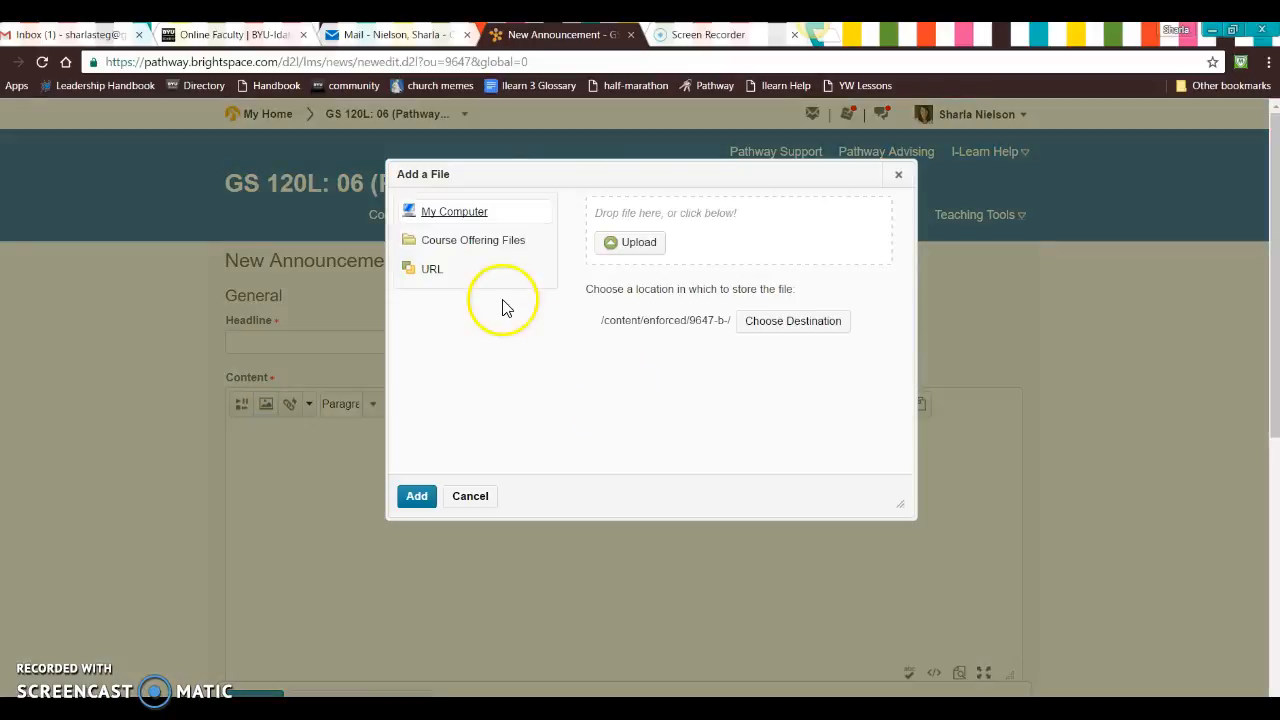
left_click(632, 242)
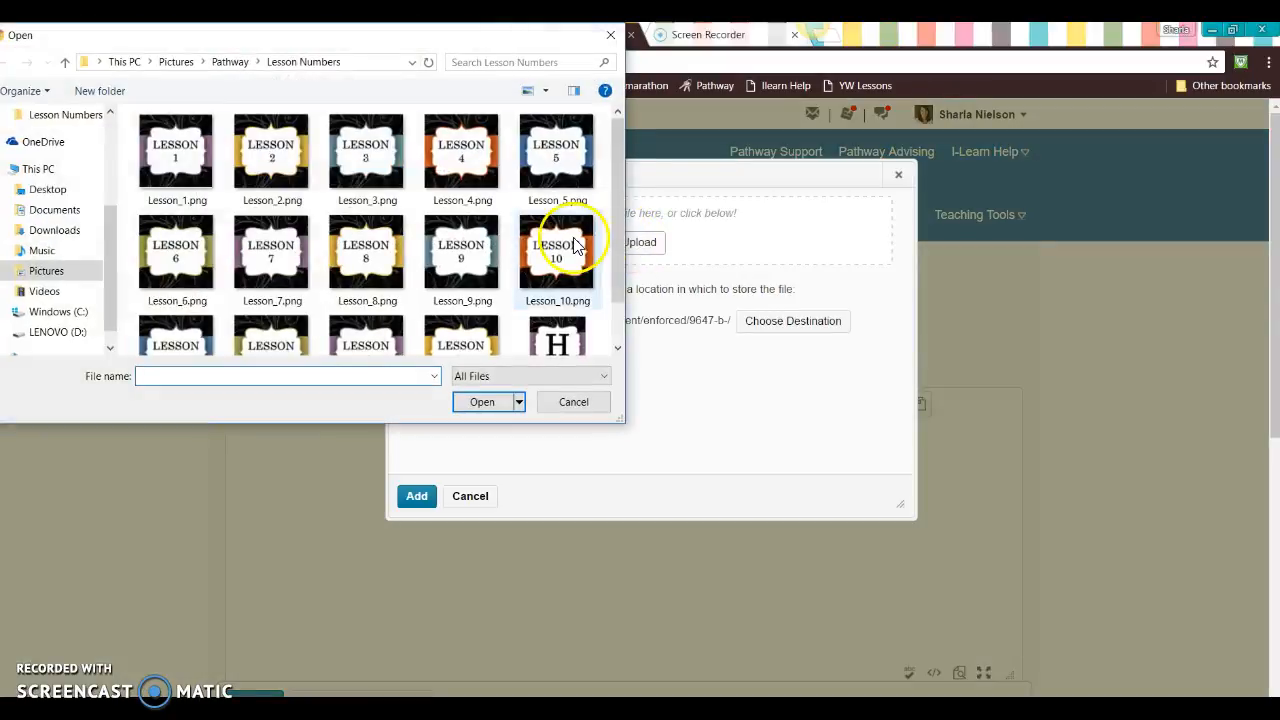
left_click_drag(615, 260, 609, 337)
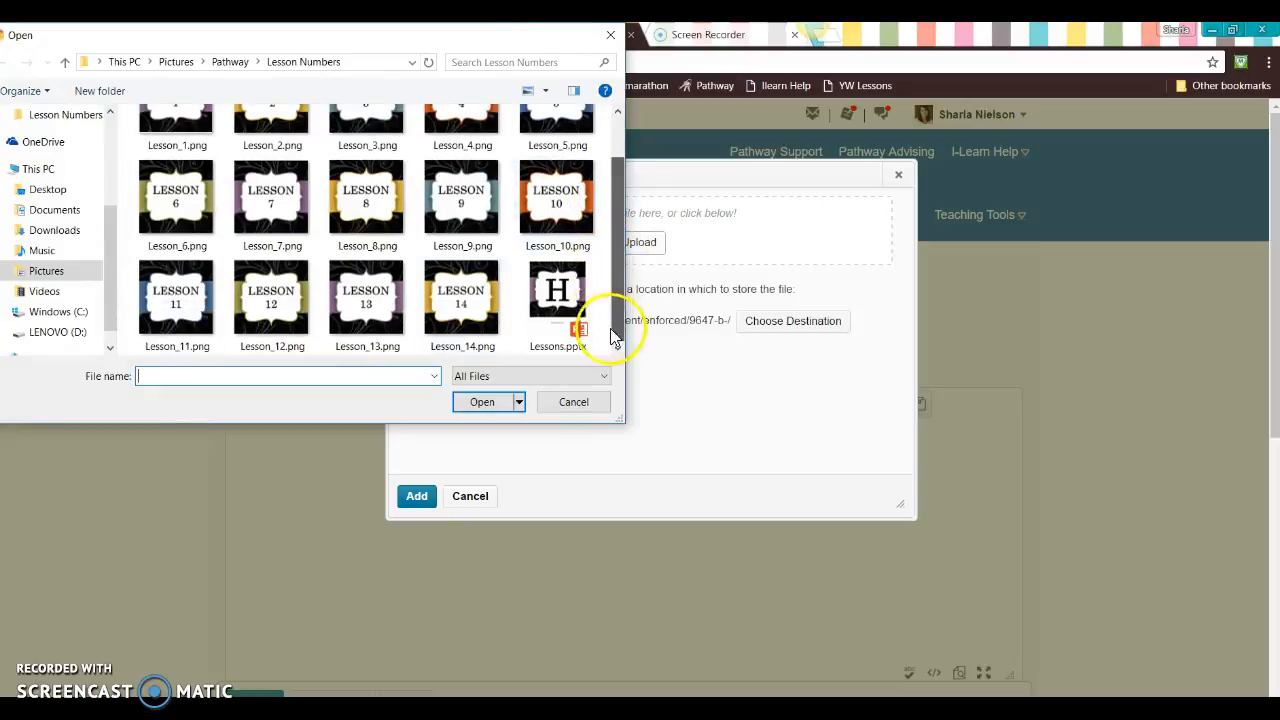
left_click(391, 305)
left_click(469, 401)
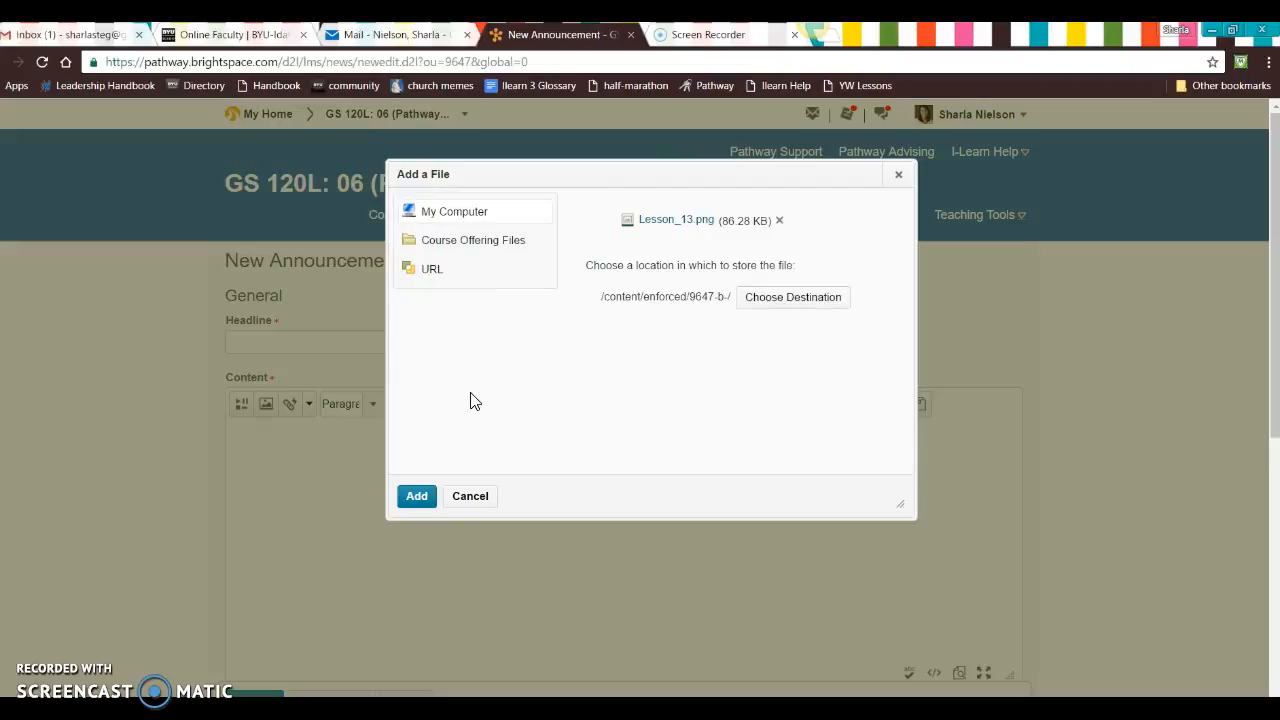
Step: Add the chosen image to the announcement content and mark it as decorative
left_click(405, 497)
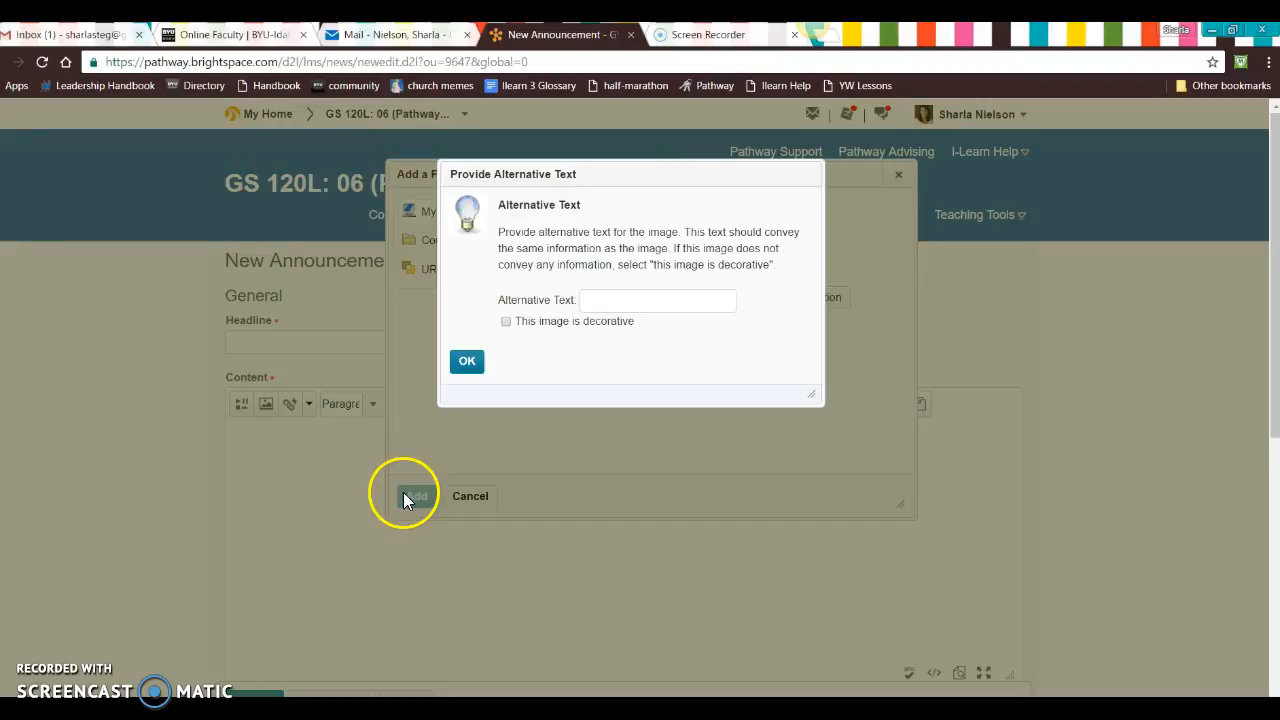
right_click(510, 324)
left_click(485, 344)
left_click_drag(485, 344, 503, 327)
left_click(476, 360)
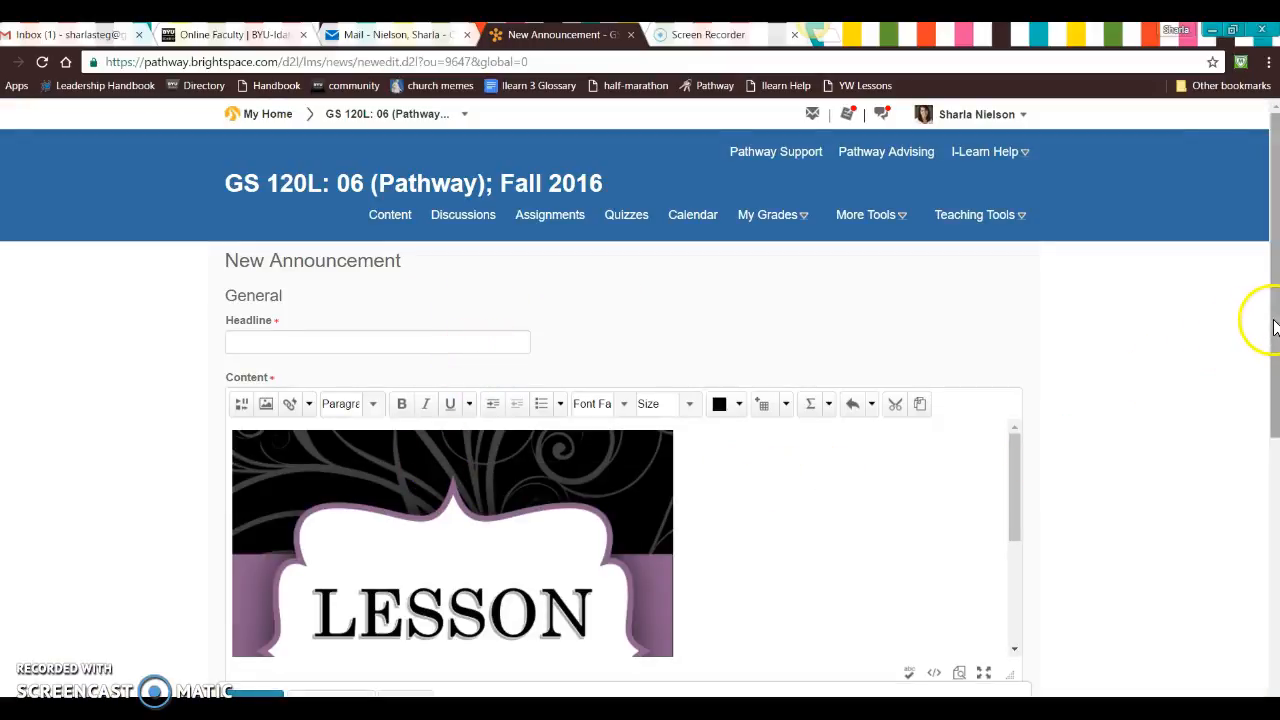
Step: Shrink the Lesson 13 image in the announcement content proportionally to a little over half its size
scroll(1266, 400, "down", 3)
left_click(544, 238)
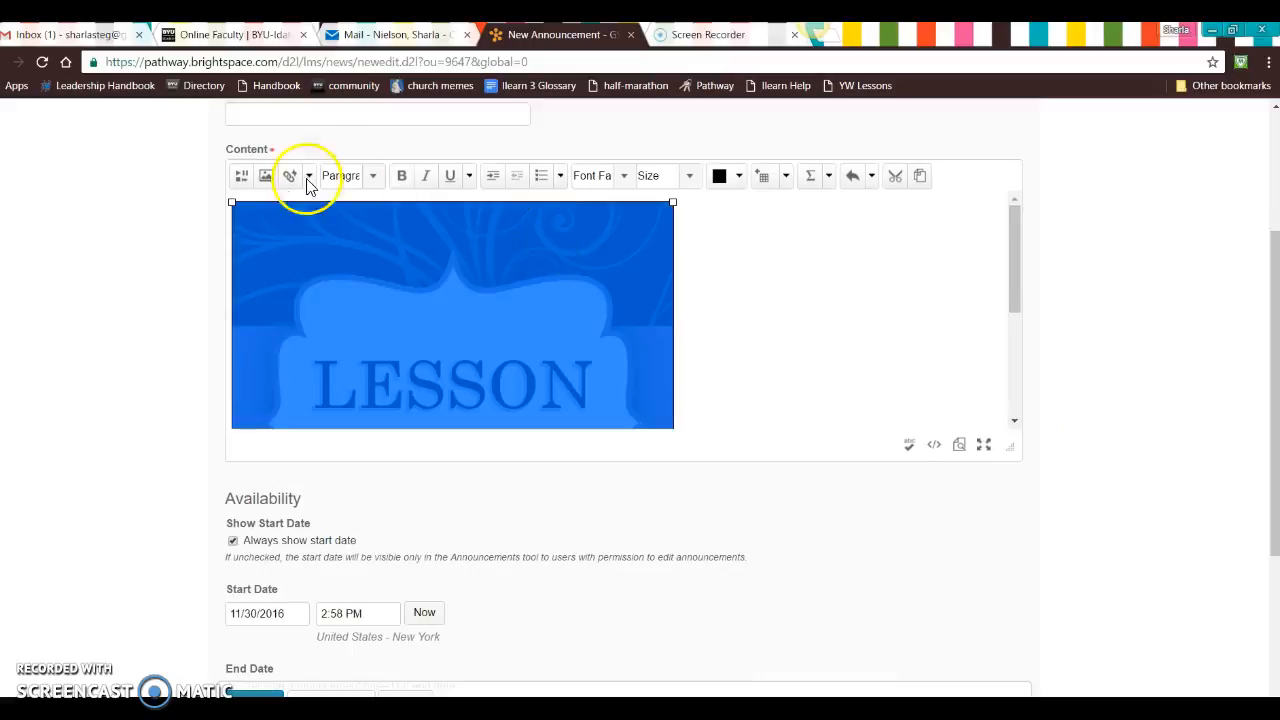
left_click_drag(230, 202, 412, 291)
left_click_drag(232, 203, 243, 215)
left_click(543, 304)
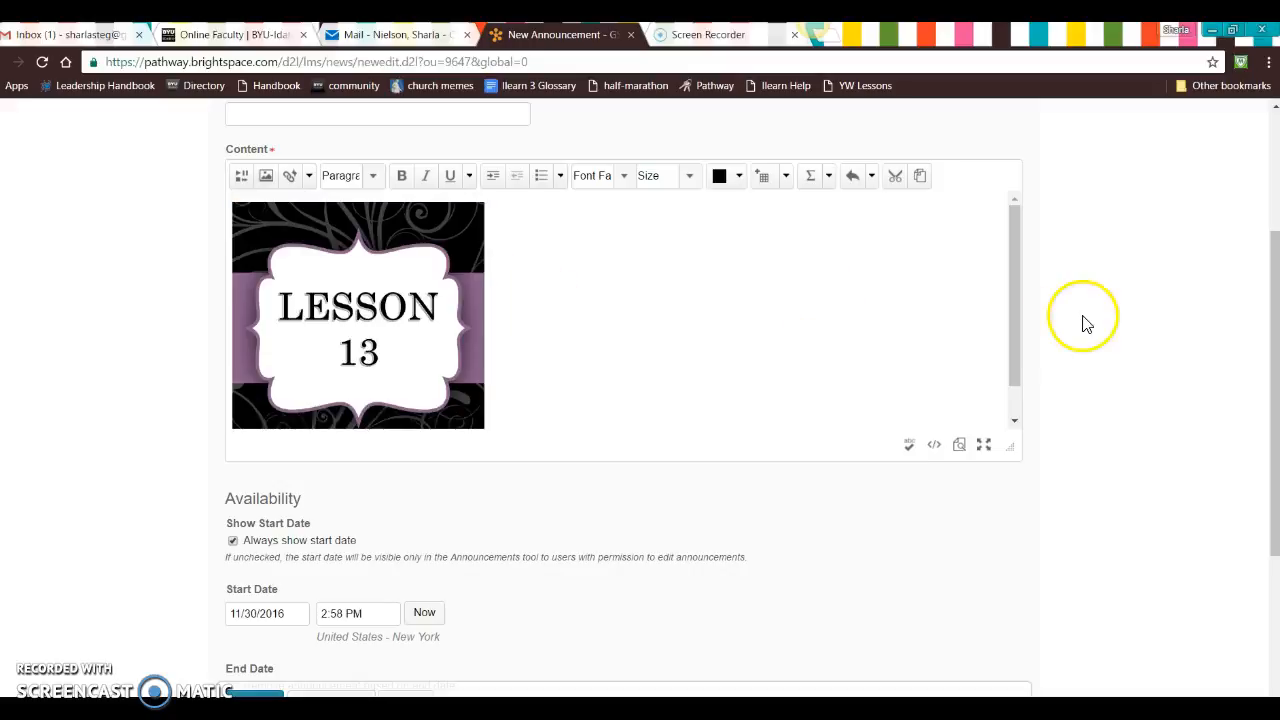
Step: Indent the Lesson 13 image slightly to the right and start a new line below it
left_click_drag(1020, 334, 1023, 409)
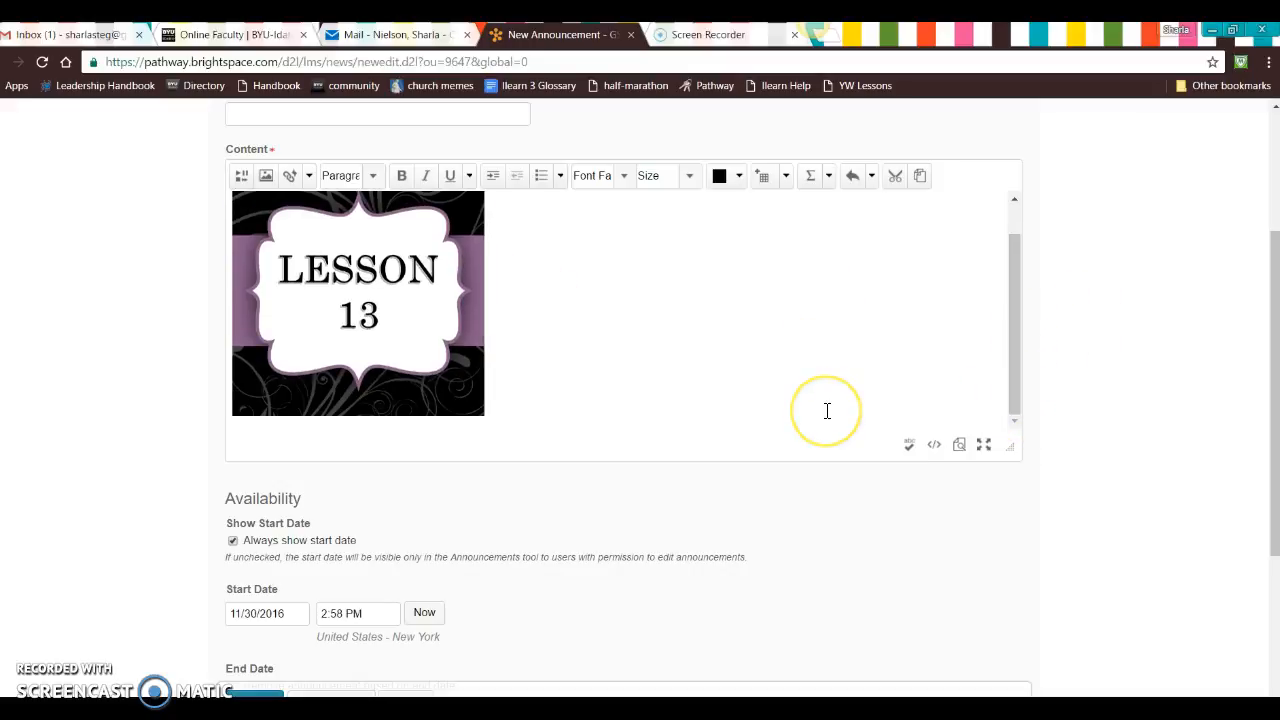
key("Left")
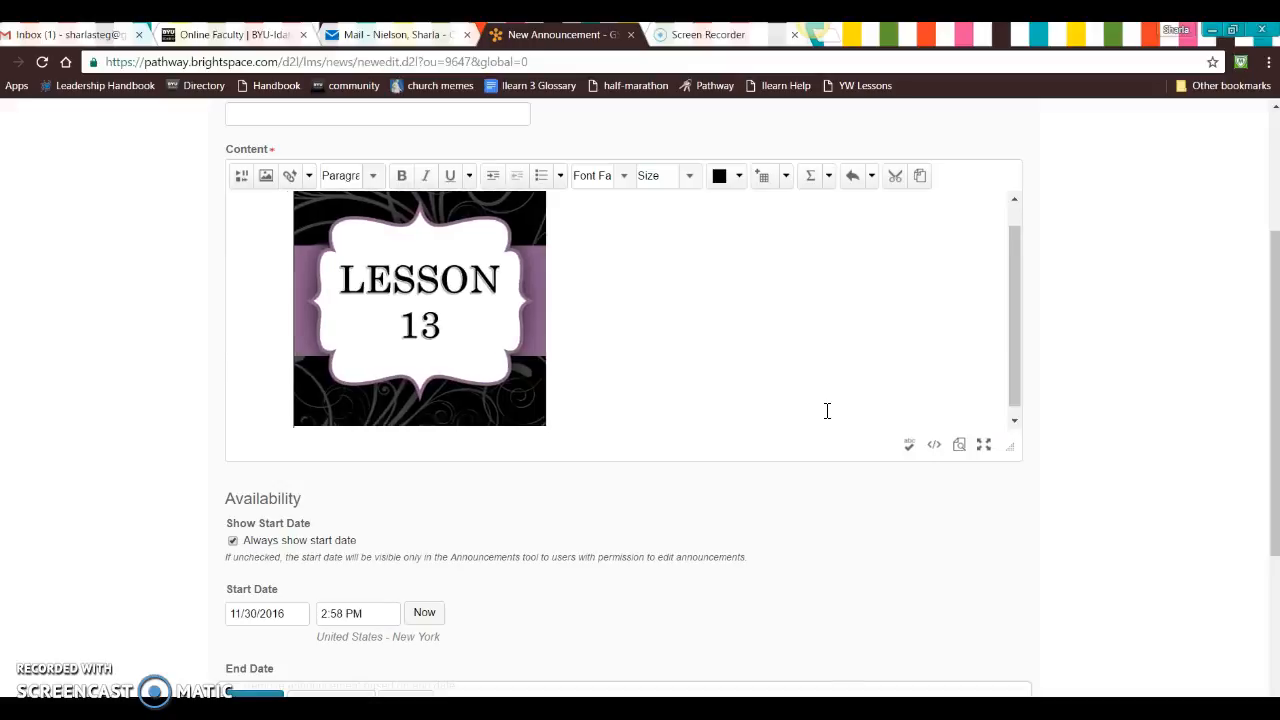
left_click(640, 392)
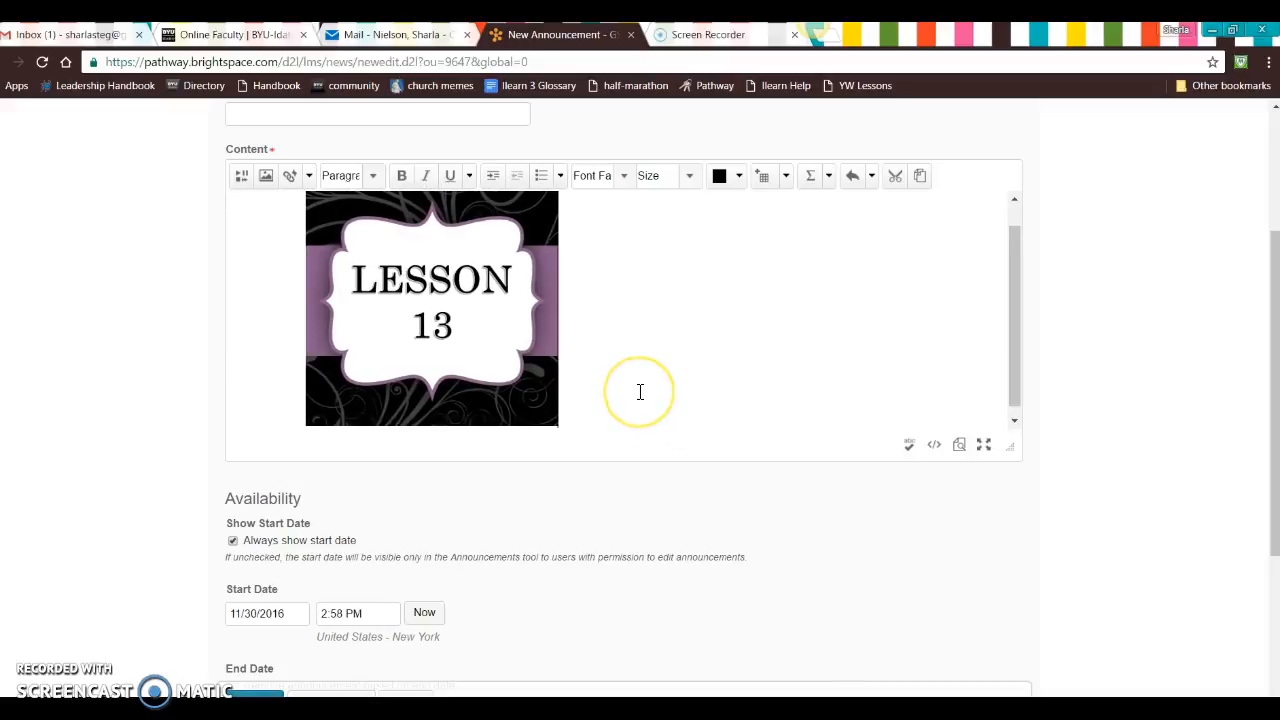
key("Return")
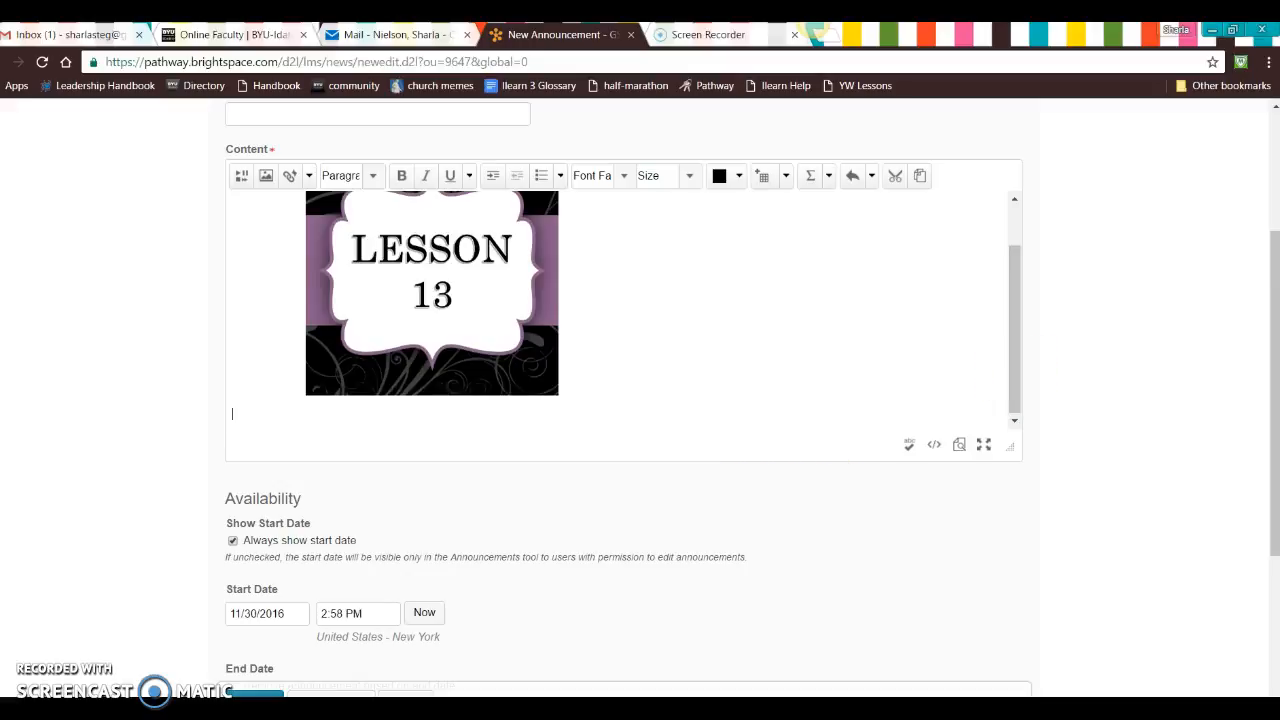
mouse_move(631, 712)
left_click(677, 690)
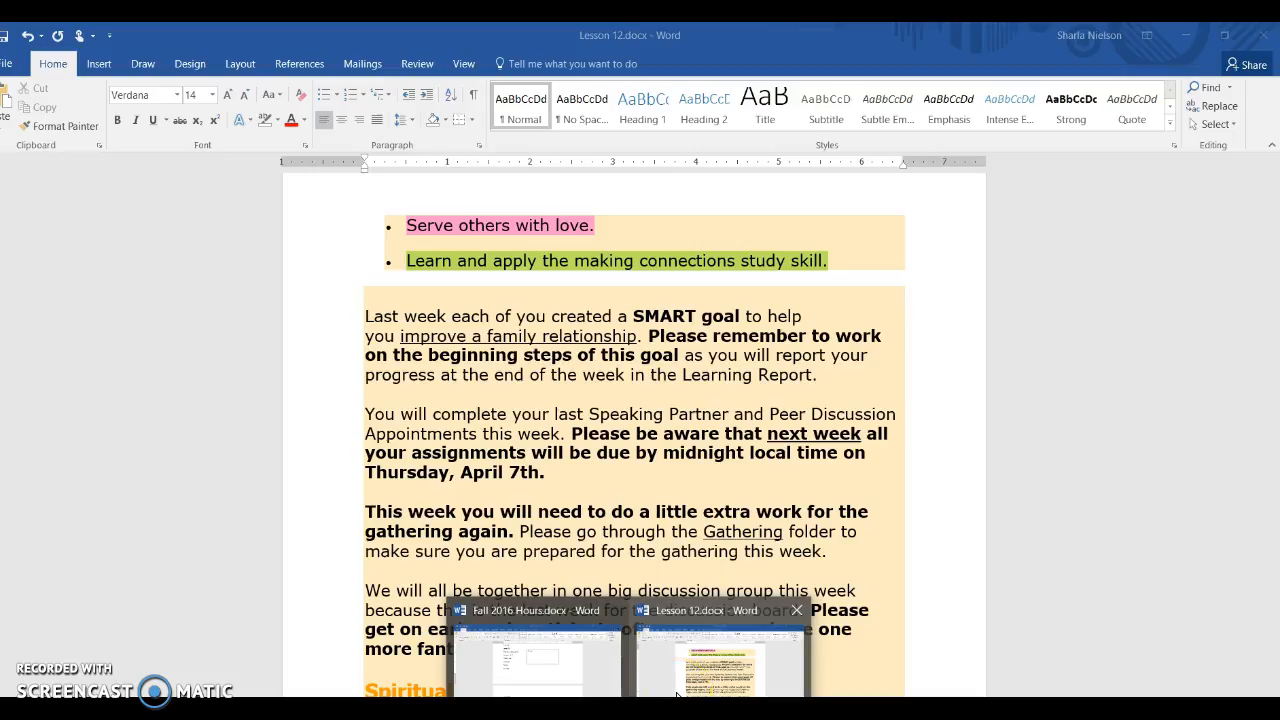
left_click(562, 688)
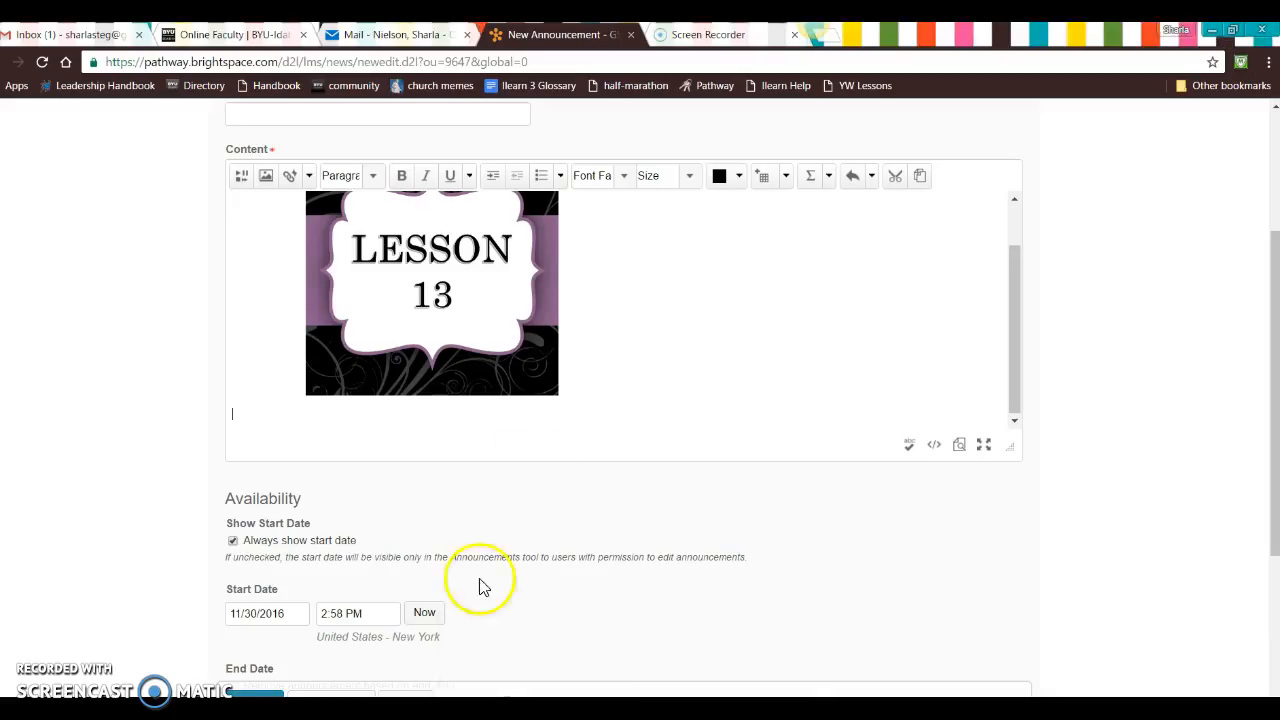
Step: Add another blank line below the Lesson 13 image in the announcement content
scroll(163, 386, "down", 3)
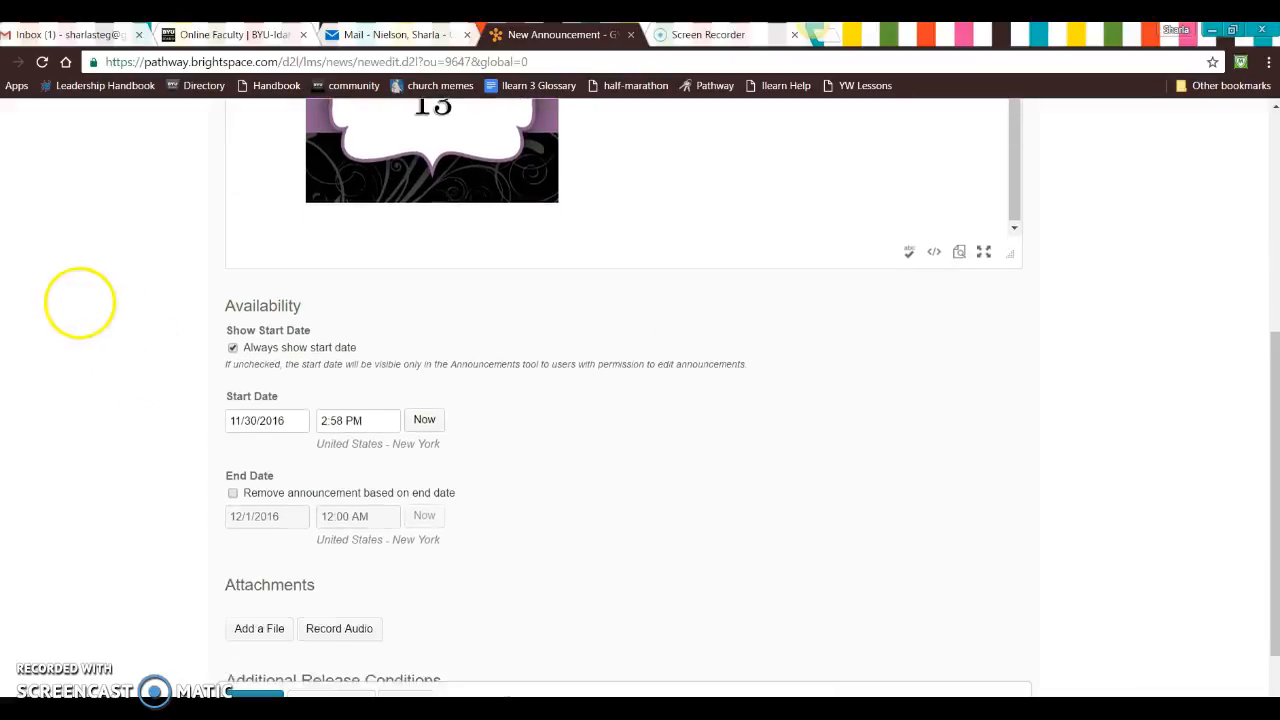
scroll(113, 567, "up", 3)
scroll(118, 400, "down", 2)
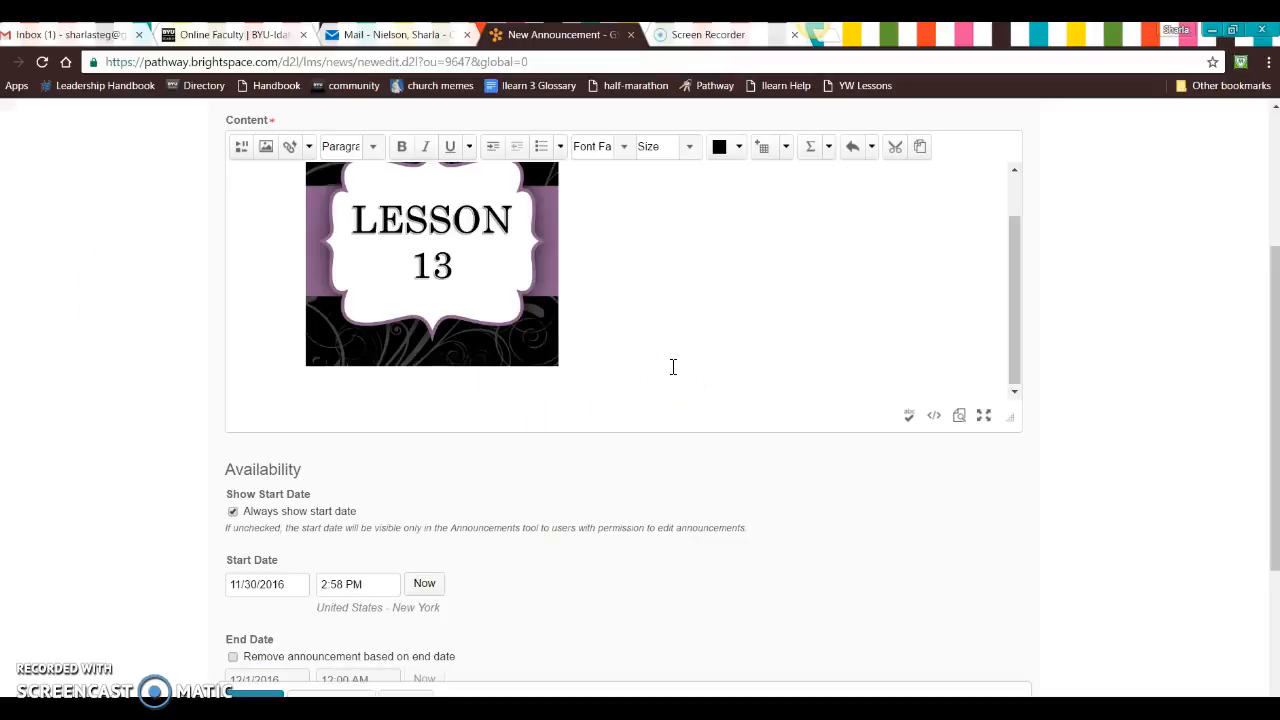
key("Return")
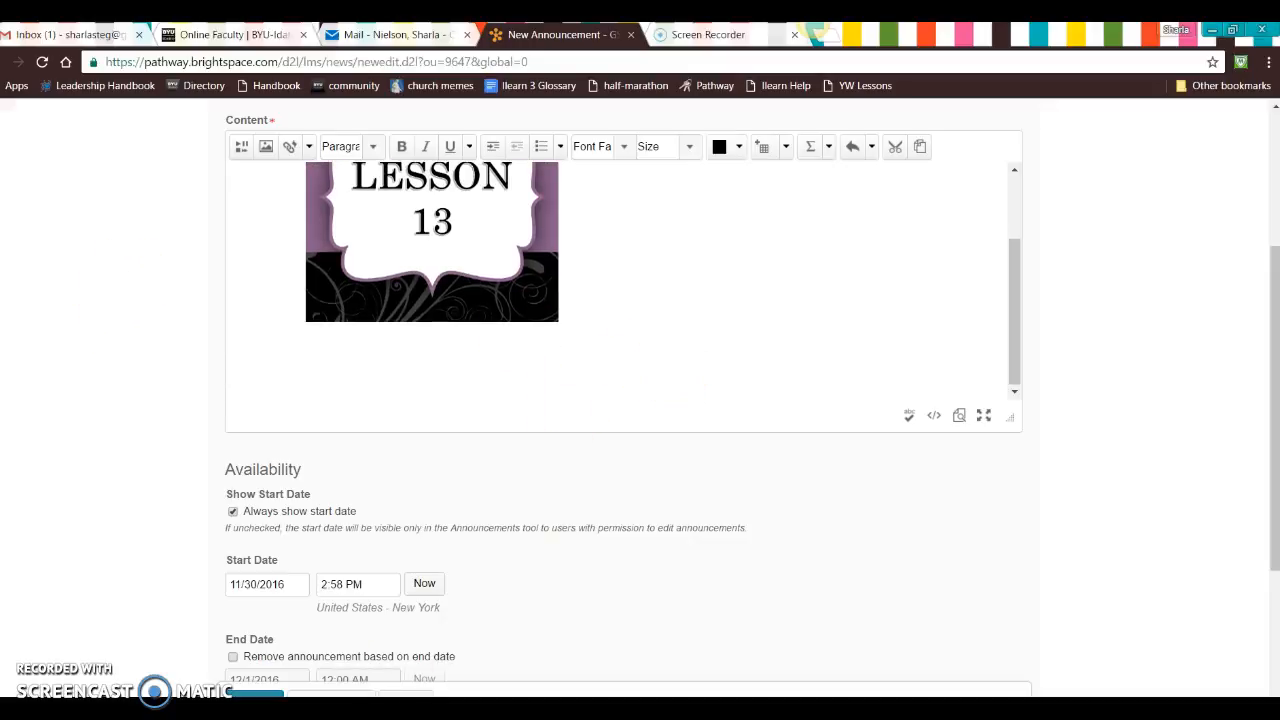
Step: Switch to Lesson 12.docx in Word and open the YouTube hyperlink at the end of the Spiritual Thought section
mouse_move(630, 698)
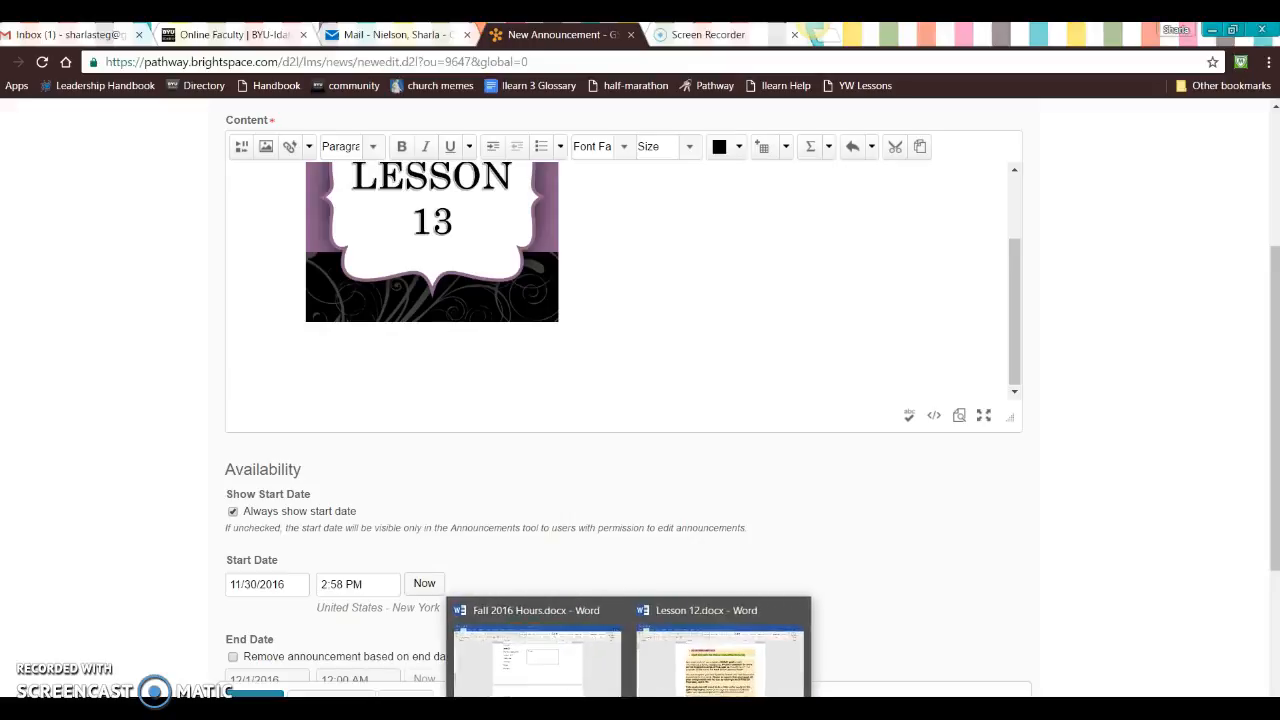
left_click(677, 640)
scroll(675, 600, "down", 5)
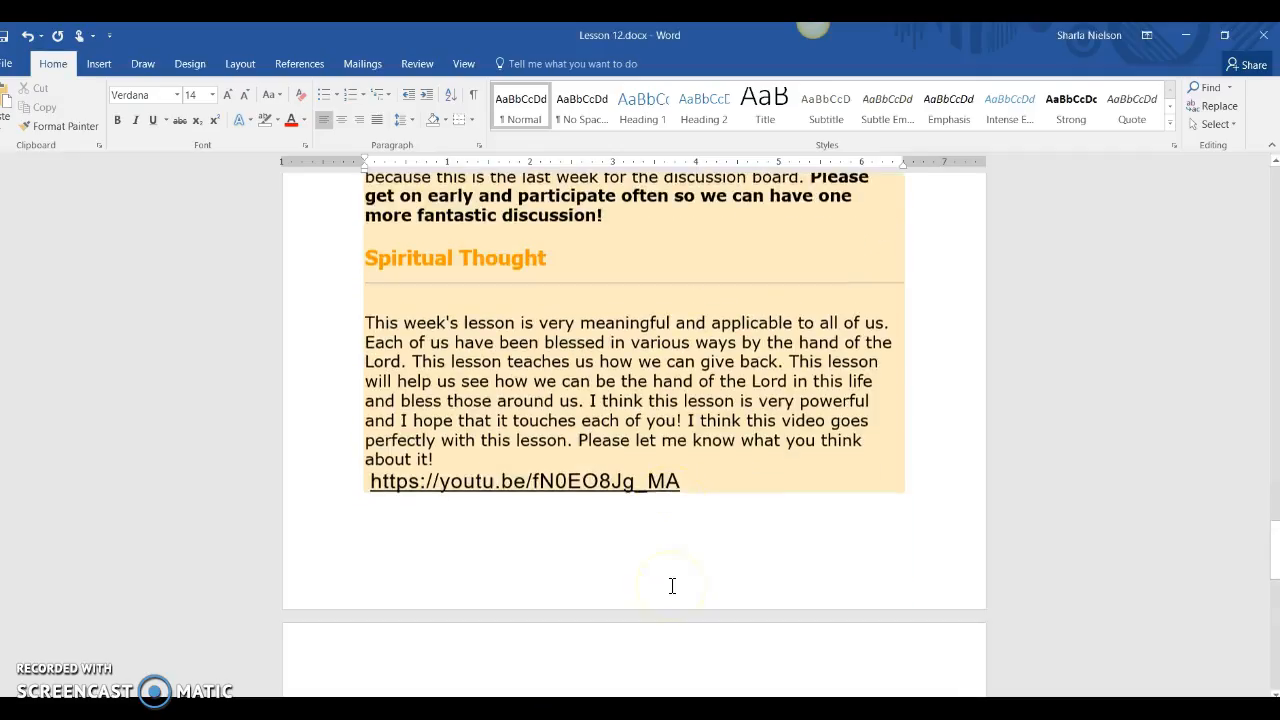
left_click_drag(695, 483, 414, 491)
right_click(416, 492)
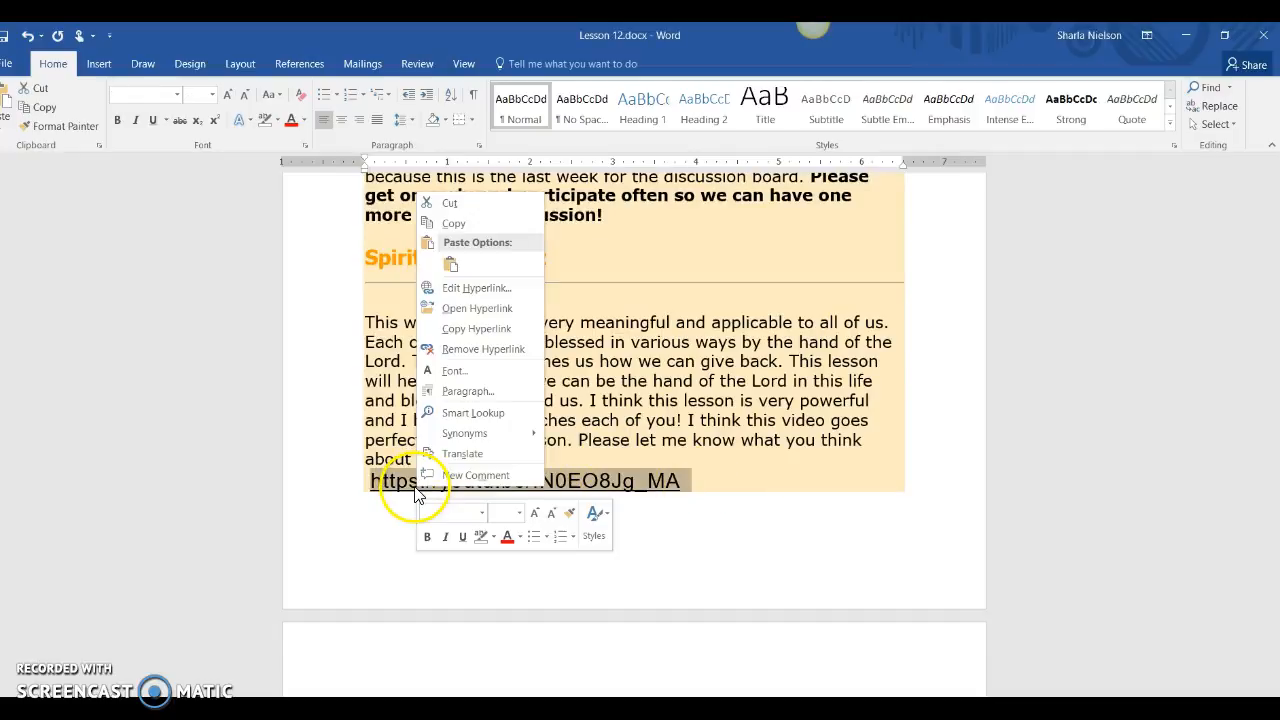
left_click(478, 309)
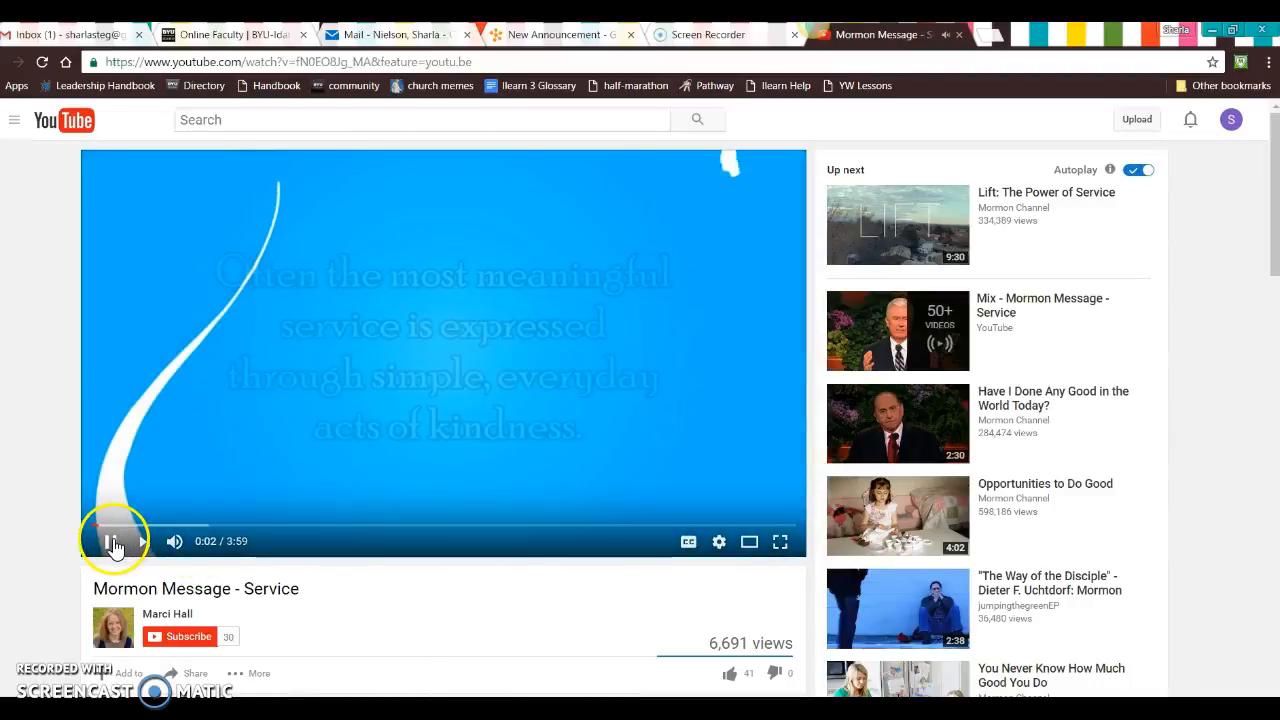
Step: Pause the Mormon Message - Service video and copy its embed code from the sharing options
left_click(109, 541)
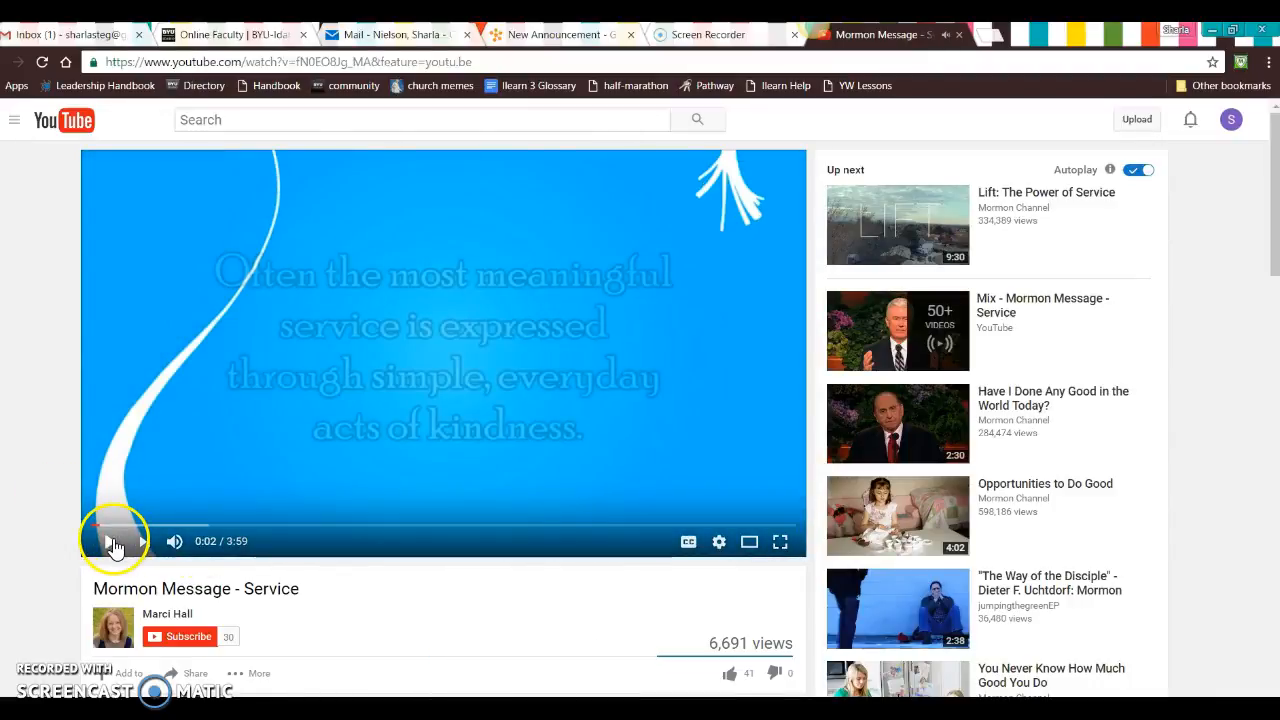
scroll(82, 312, "down", 3)
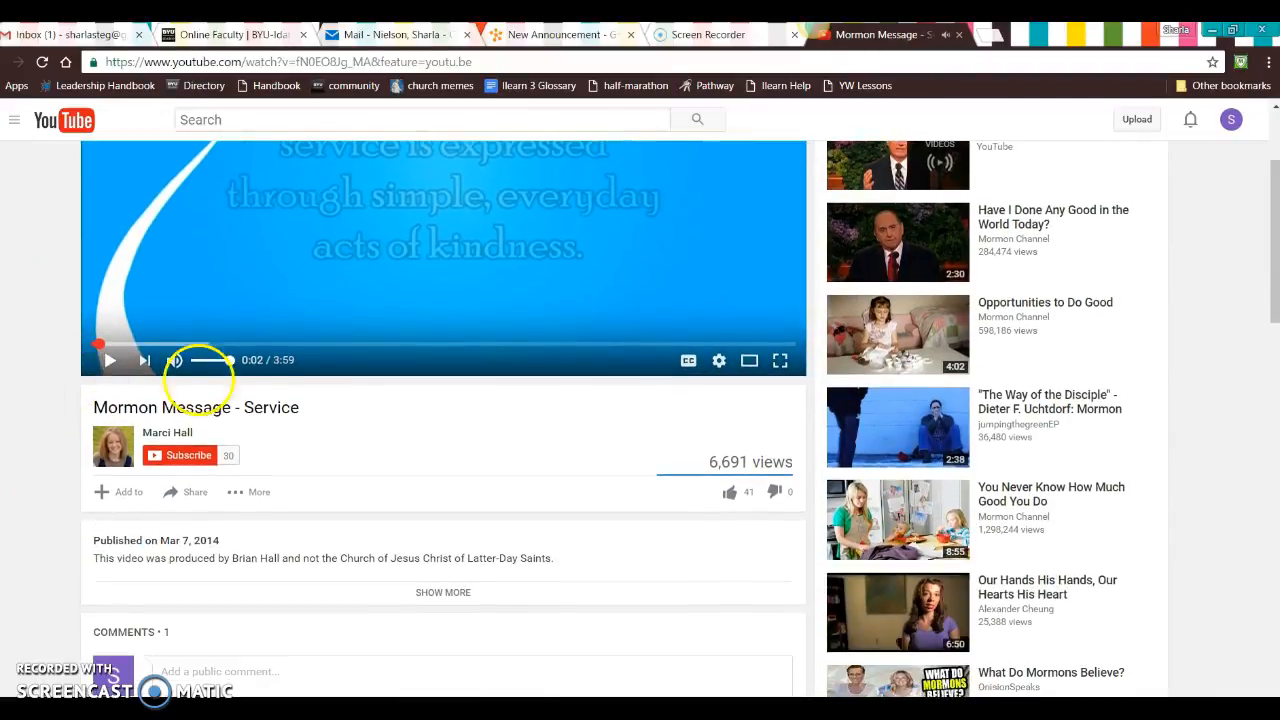
left_click(196, 498)
left_click(180, 545)
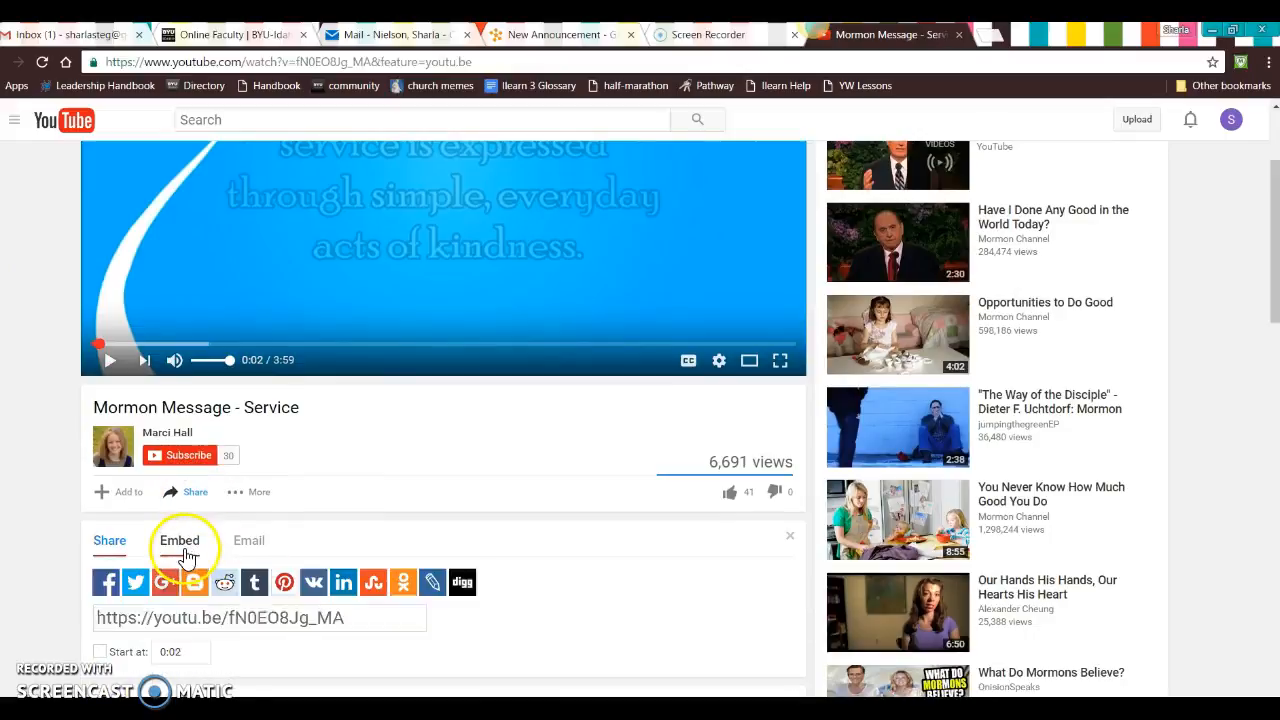
right_click(194, 582)
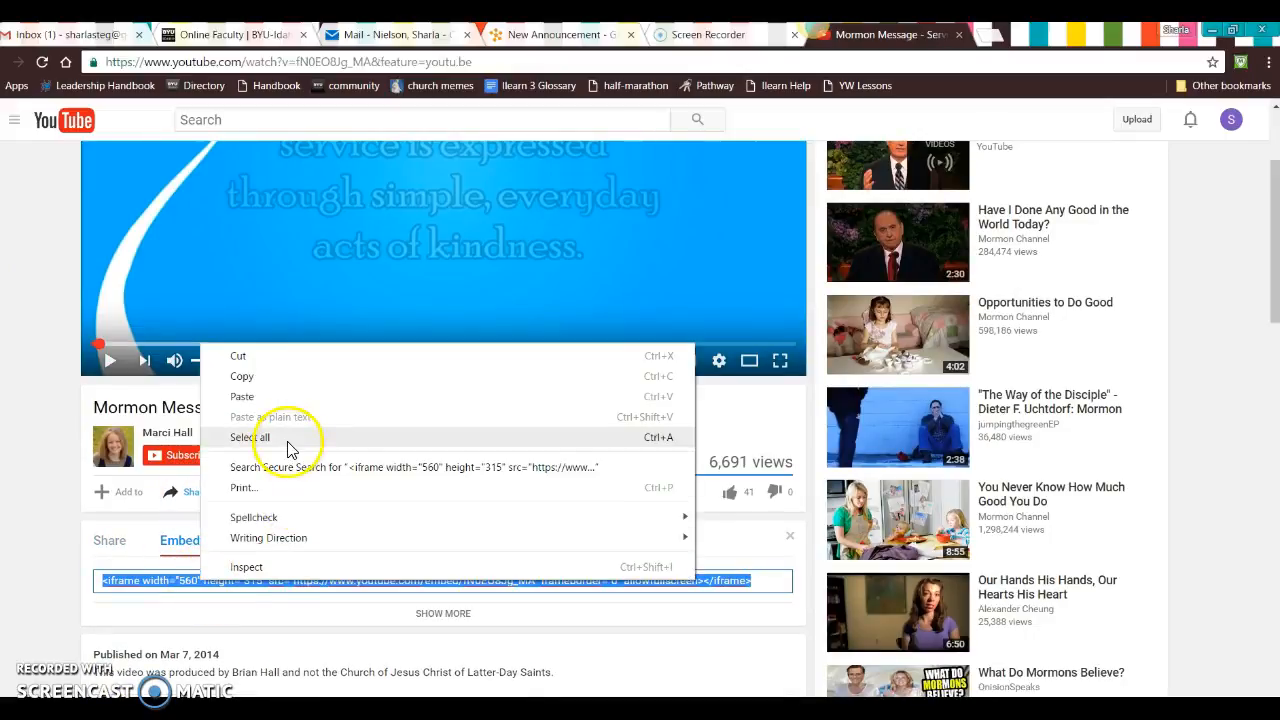
left_click(290, 377)
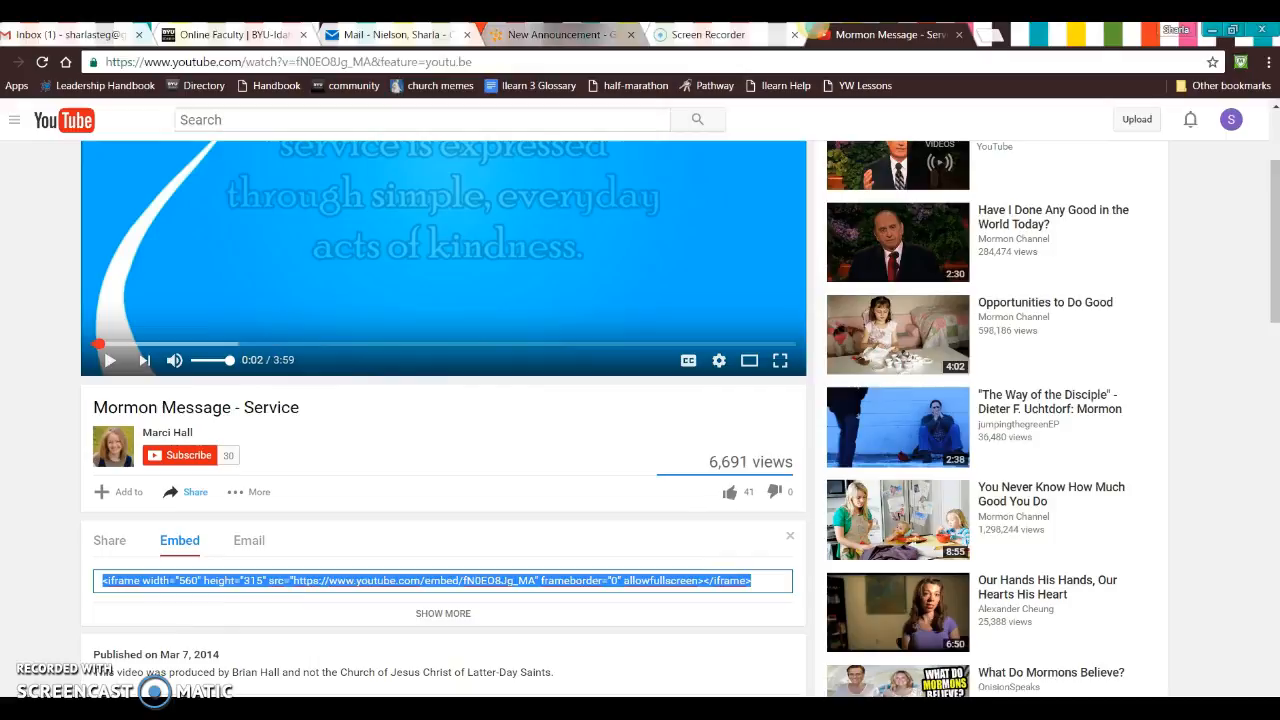
Step: Return to the New Announcement page and insert the copied Mormon Message - Service embed code into the announcement content
left_click(560, 34)
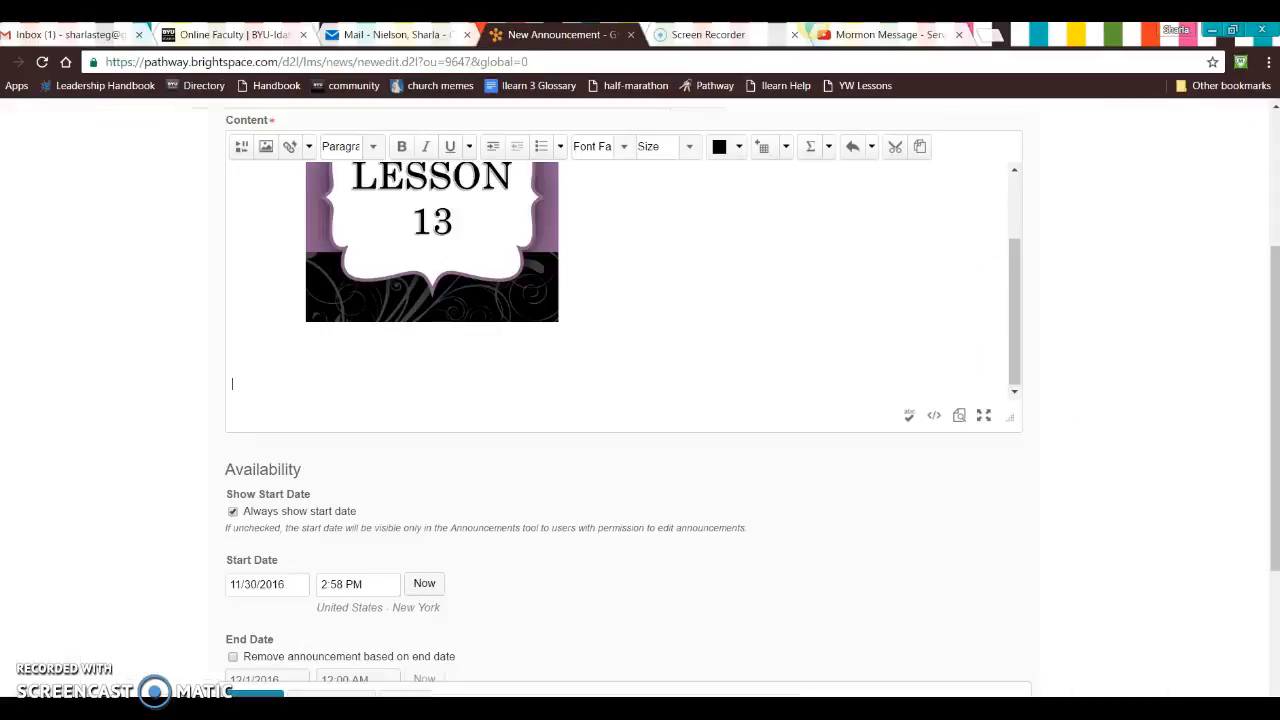
left_click(241, 148)
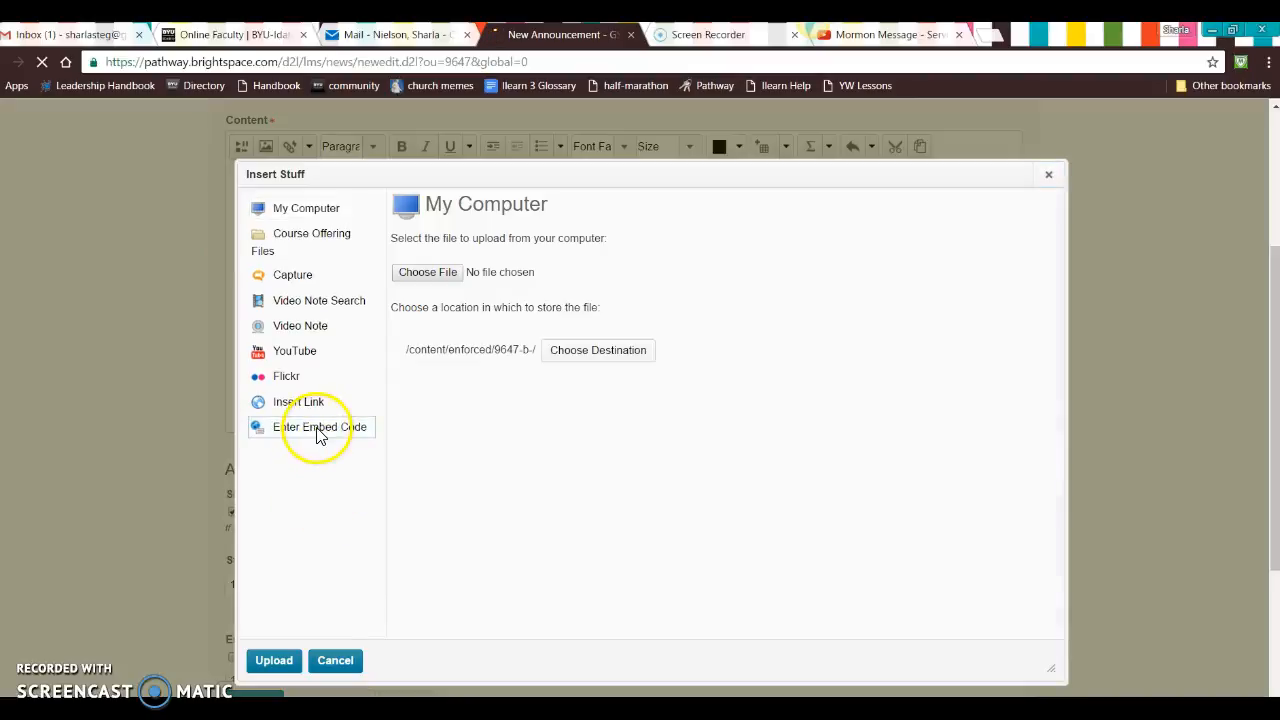
left_click(316, 432)
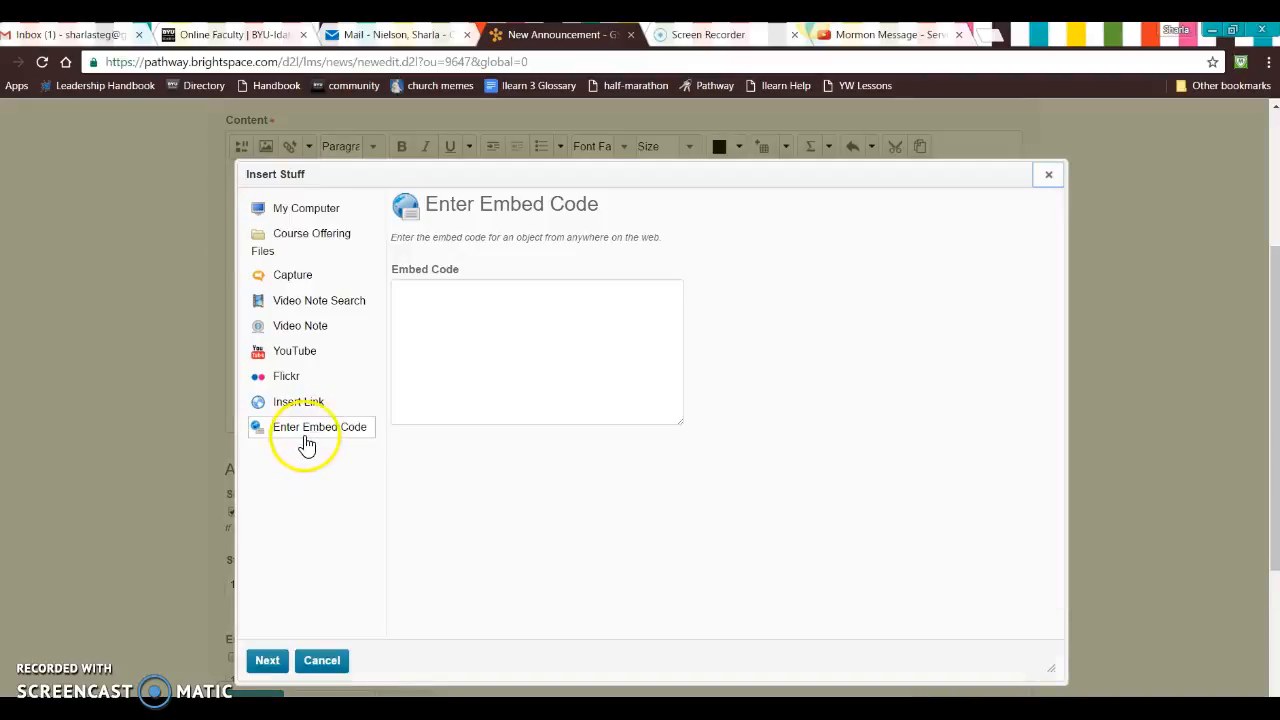
left_click(478, 324)
key("ctrl+v")
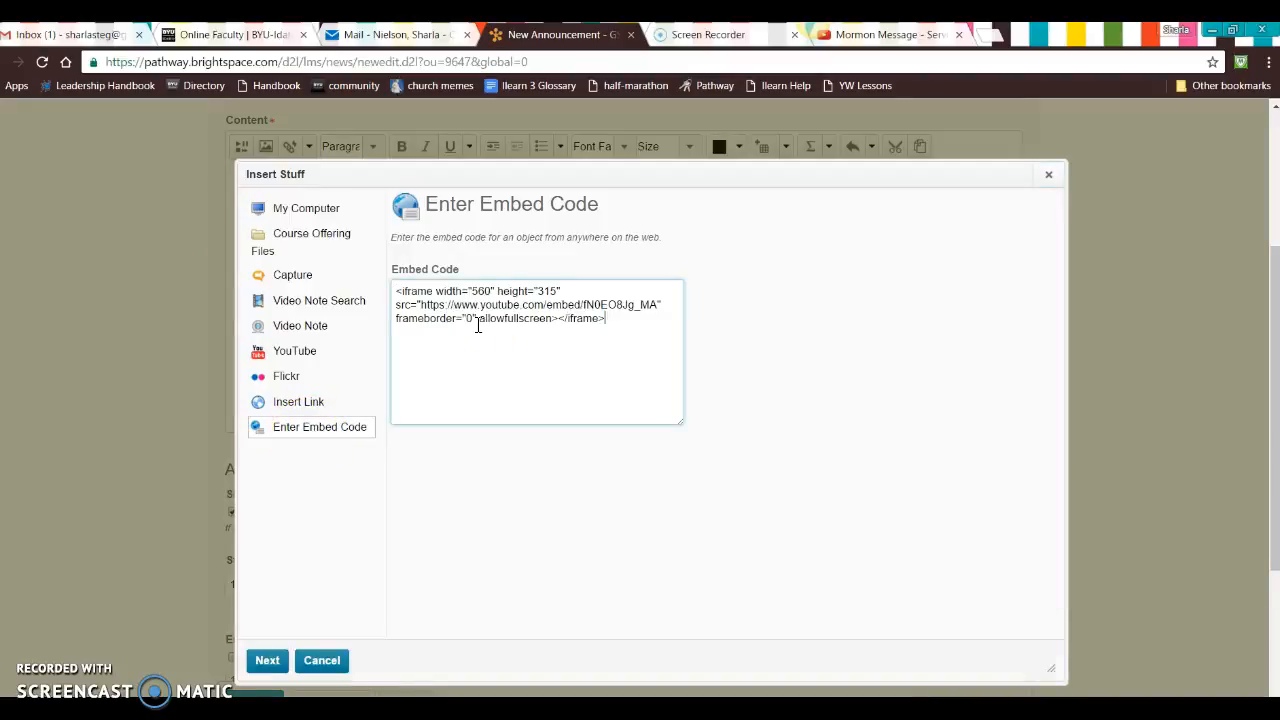
left_click(266, 660)
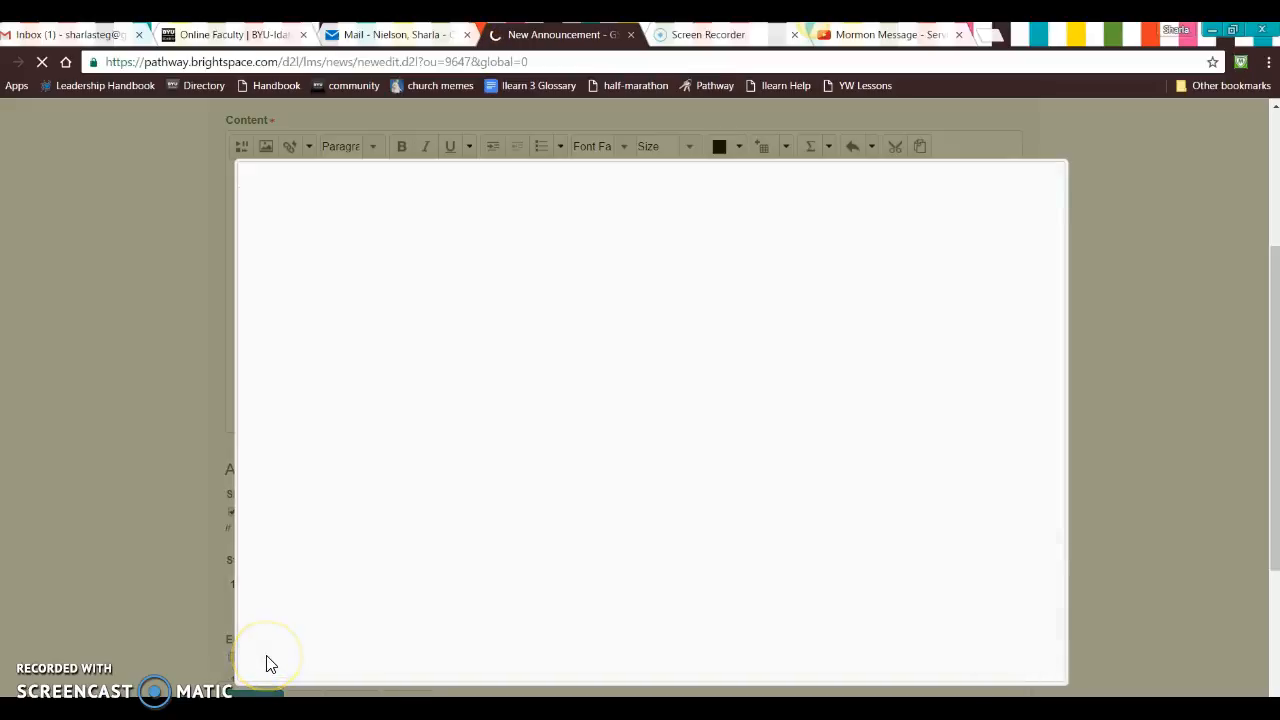
left_click(274, 664)
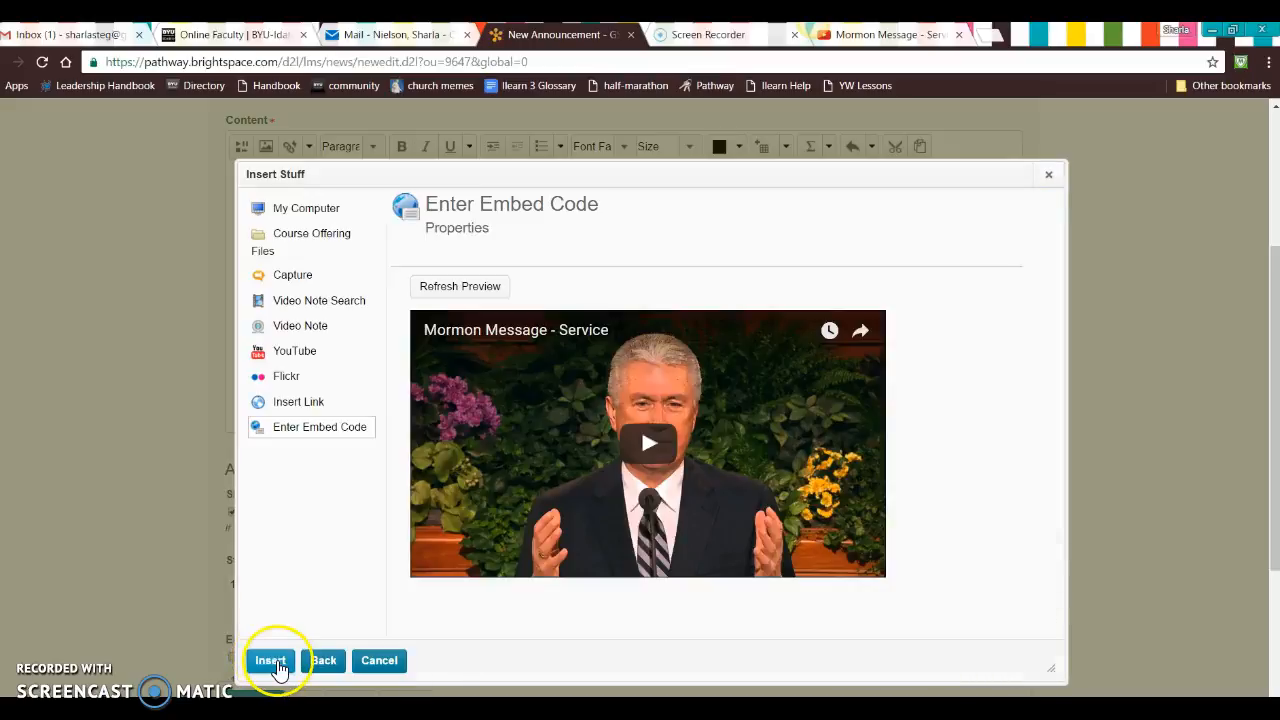
left_click_drag(1018, 334, 1032, 200)
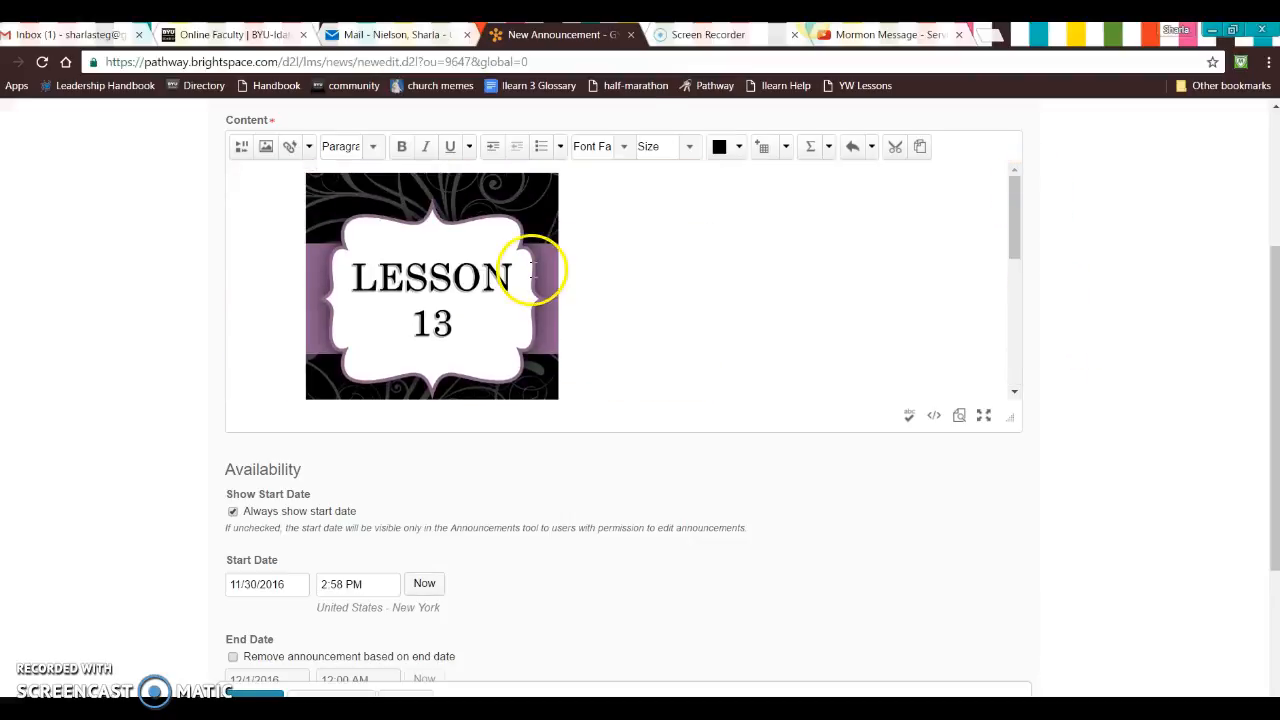
left_click_drag(1015, 232, 983, 114)
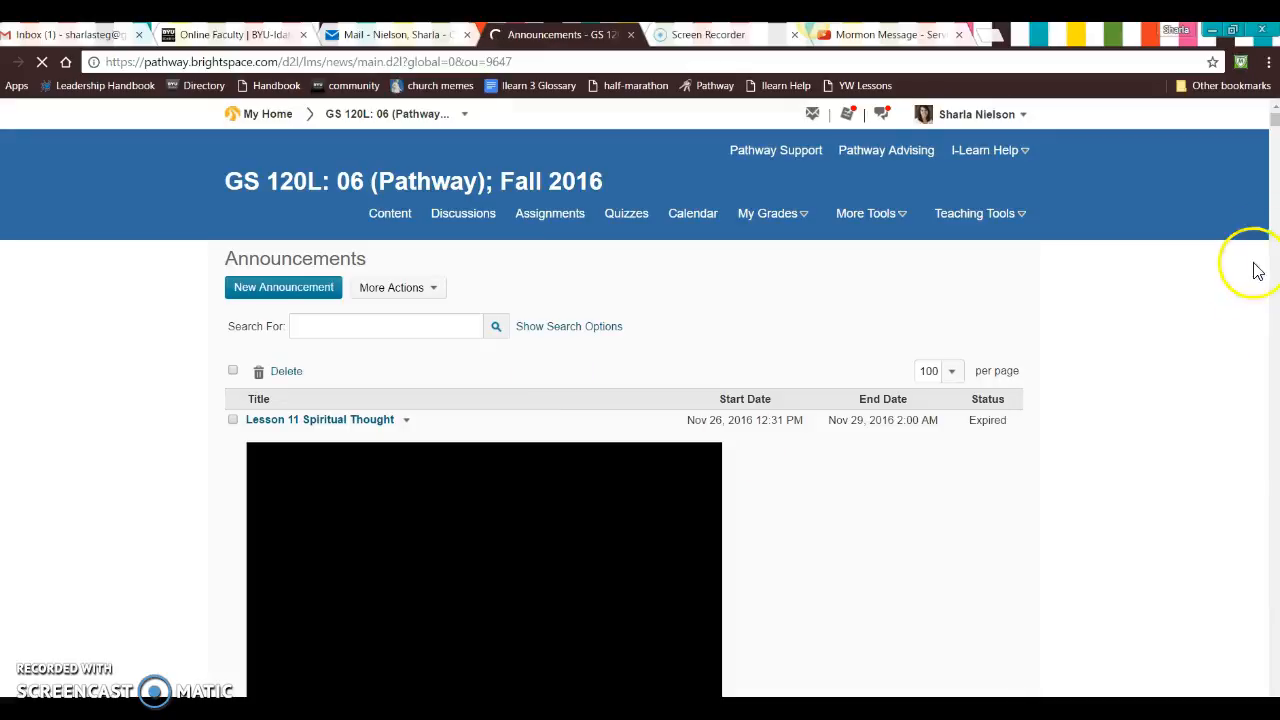
Step: Look over the Welcome to Lesson 12! entry in the announcements list and open the GS 120L: 06 course homepage
scroll(123, 306, "down", 6)
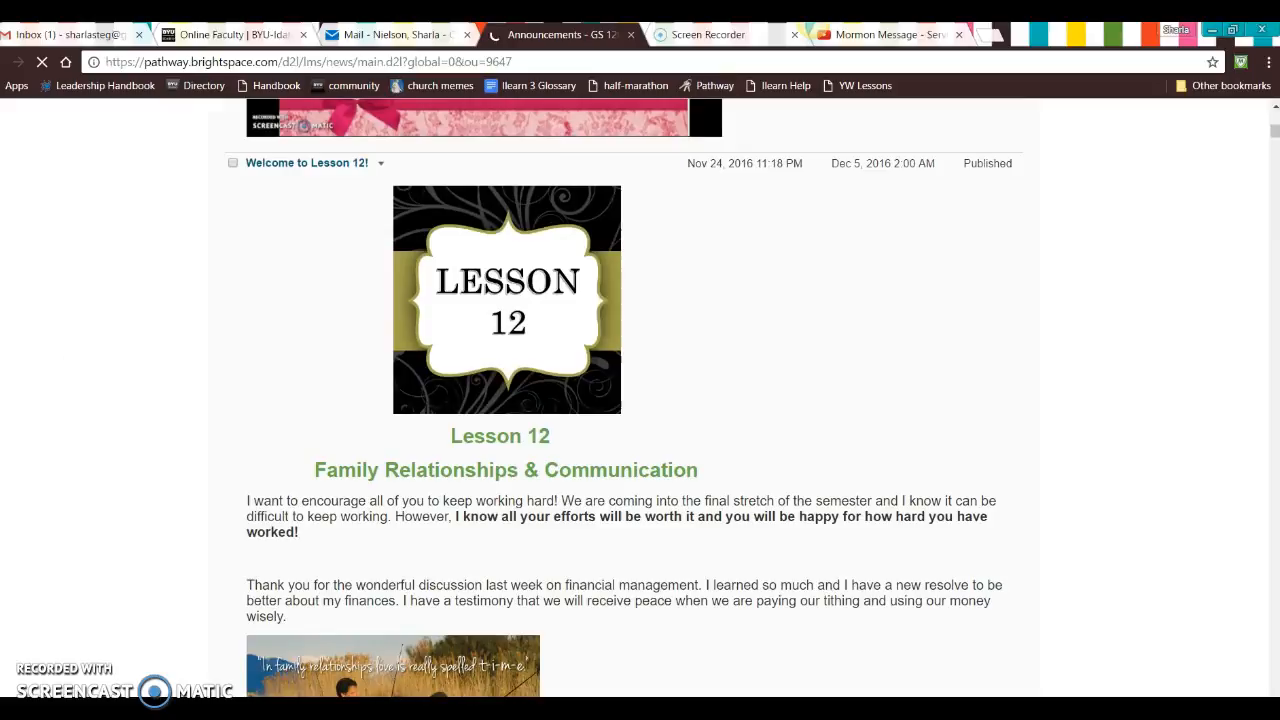
scroll(126, 357, "down", 2)
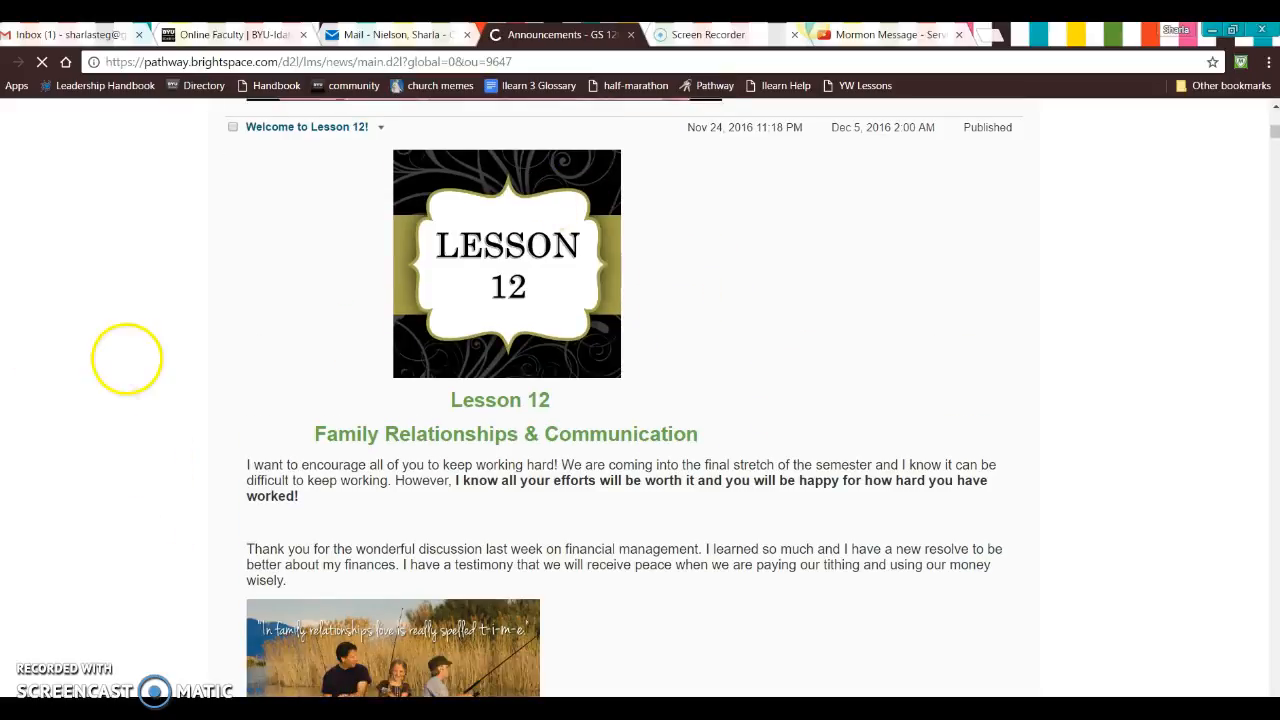
scroll(143, 393, "down", 2)
scroll(106, 543, "up", 10)
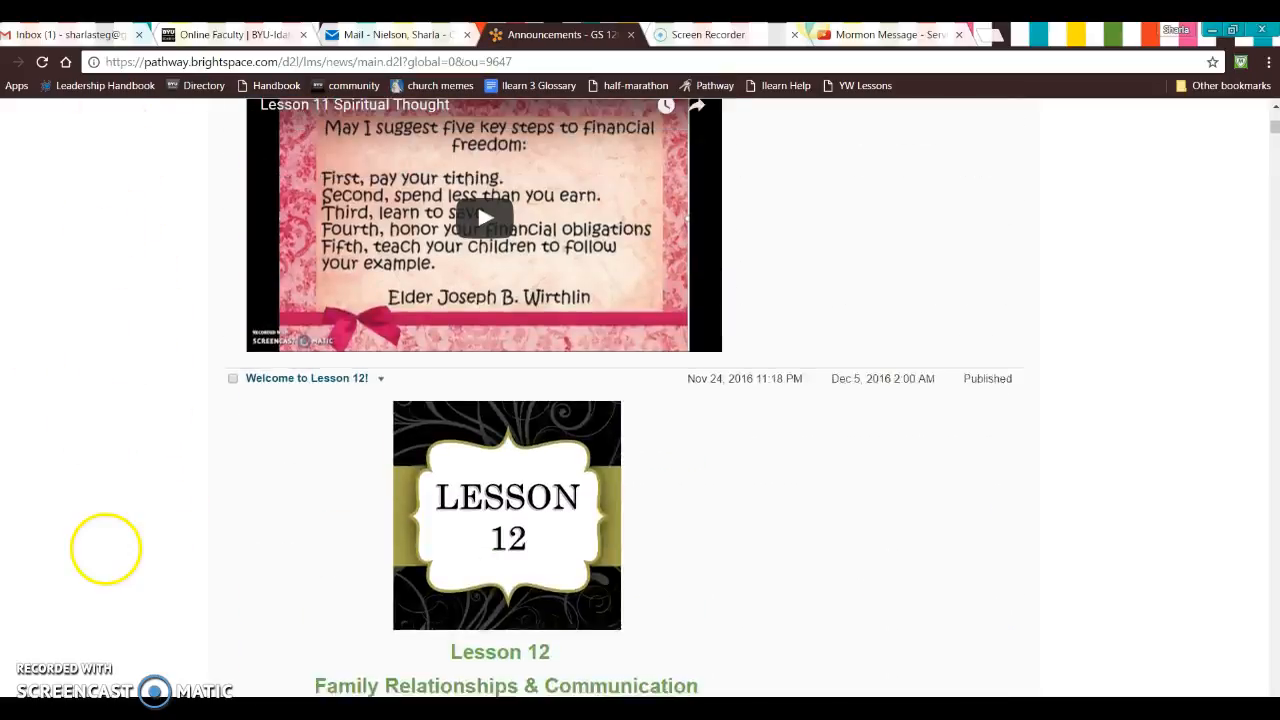
left_click(357, 118)
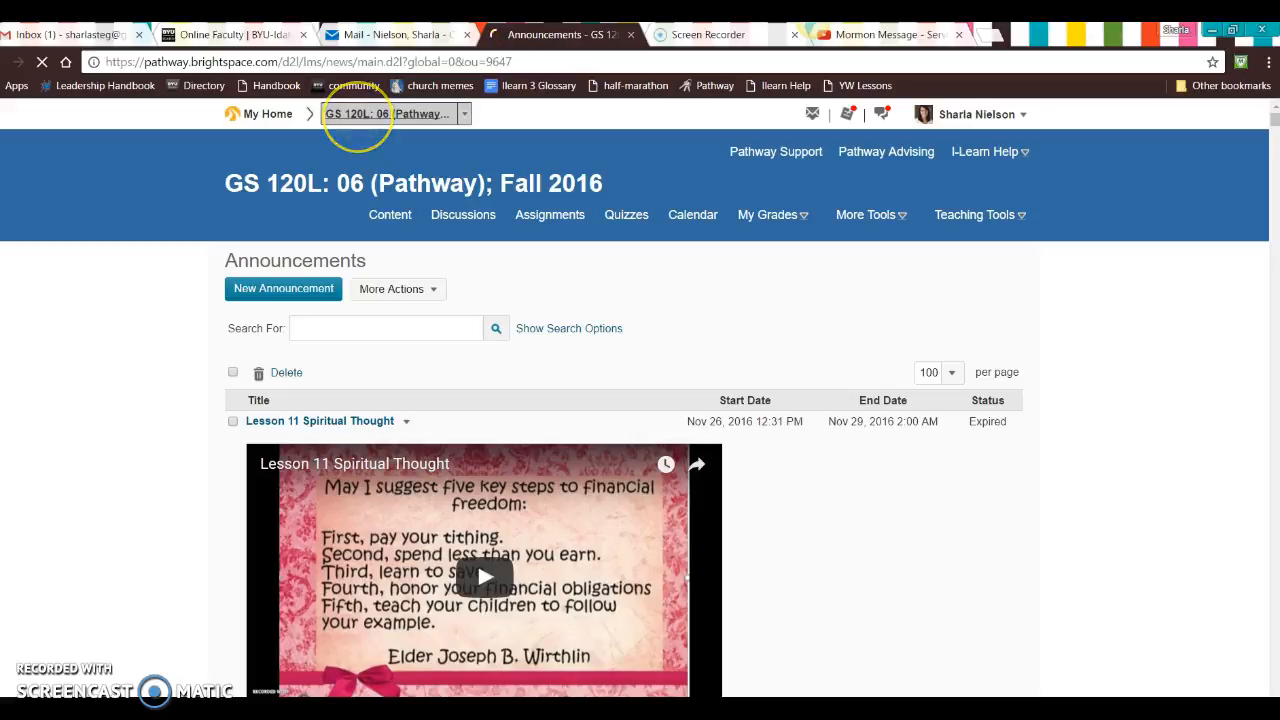
Step: Examine the published Lesson 12 announcement on the course homepage, including its images, Objectives and Reminders, and Spiritual Thought video, plus the older announcements below
scroll(137, 374, "down", 1)
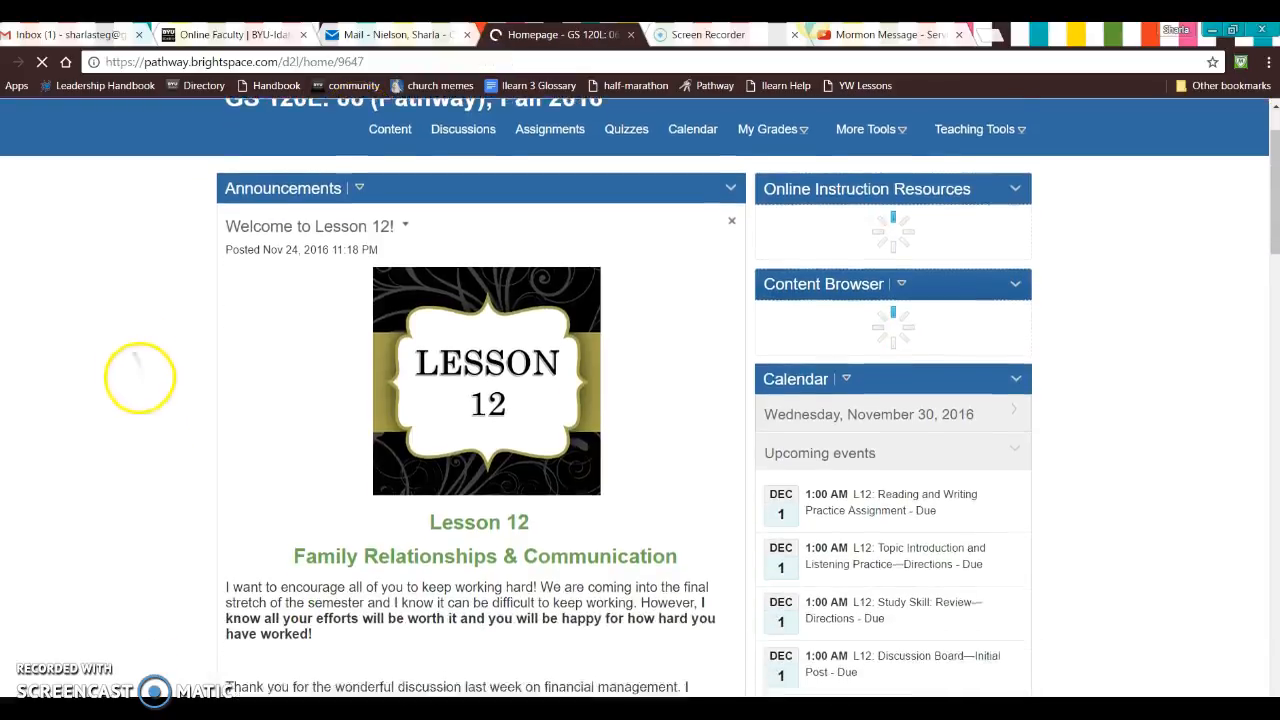
scroll(149, 463, "up", 1)
scroll(149, 451, "down", 1)
scroll(93, 329, "down", 1)
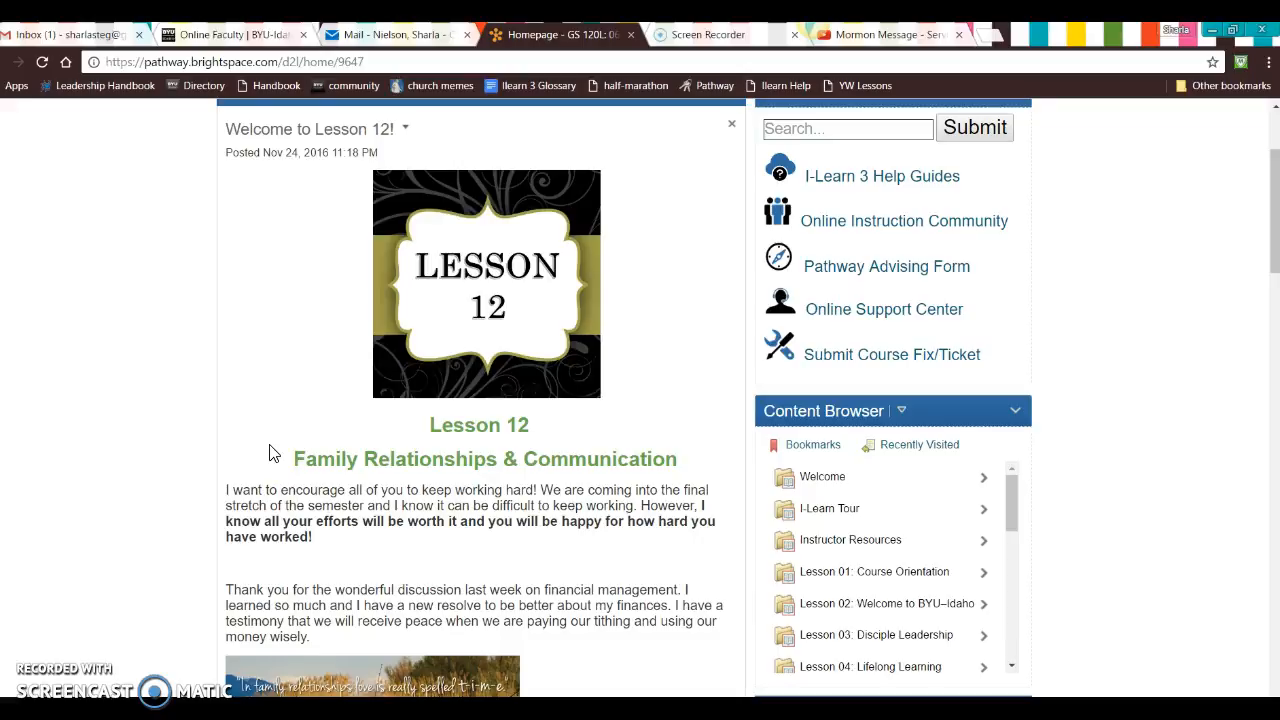
scroll(123, 414, "up", 1)
scroll(115, 390, "down", 4)
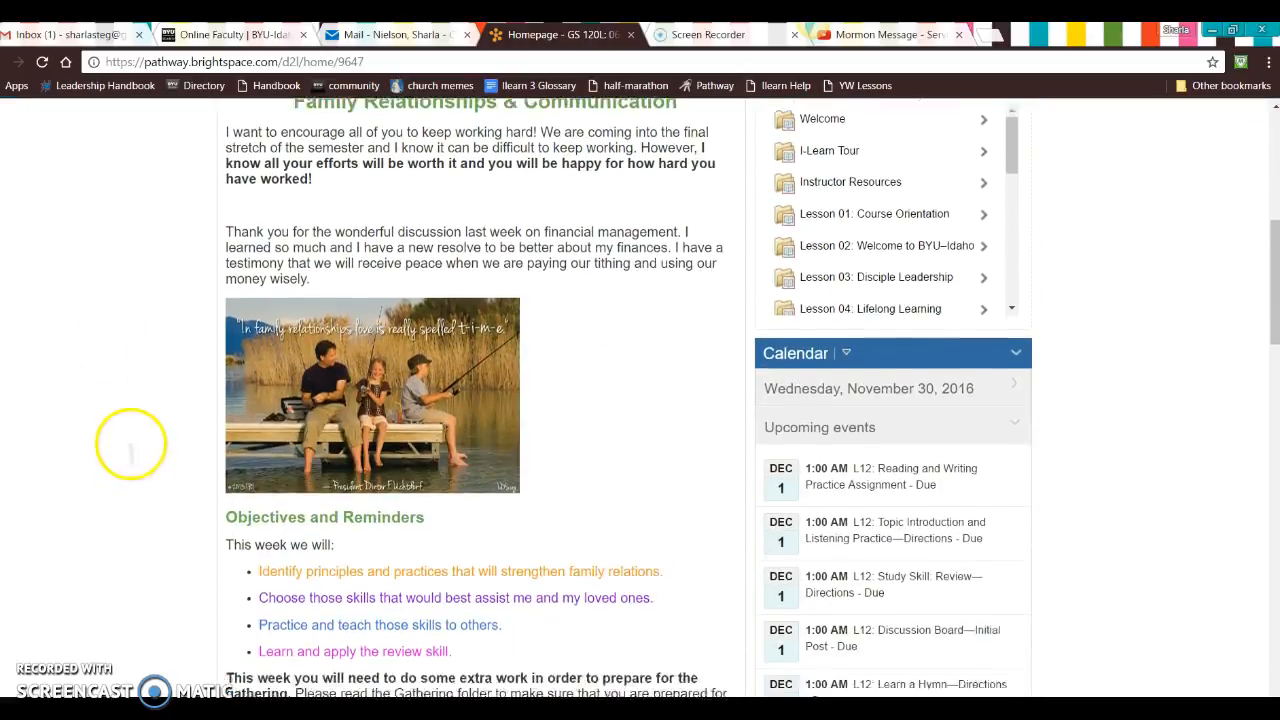
scroll(130, 424, "down", 1)
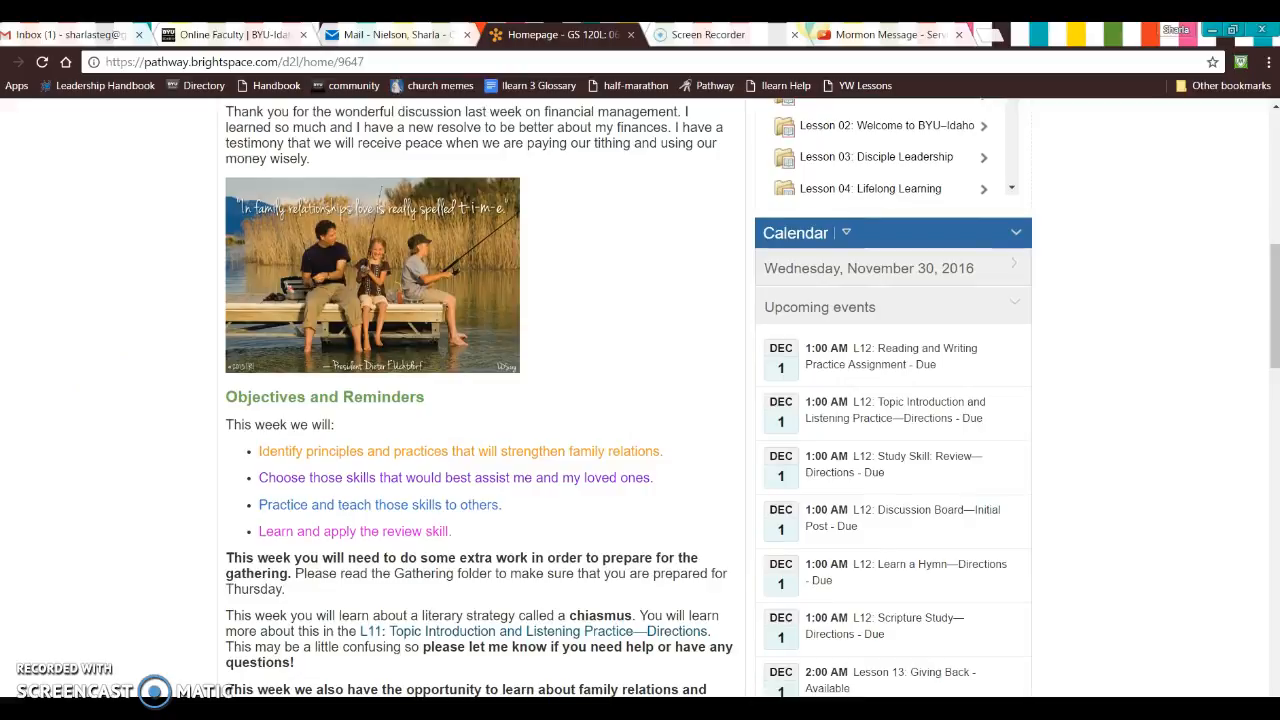
scroll(143, 429, "down", 3)
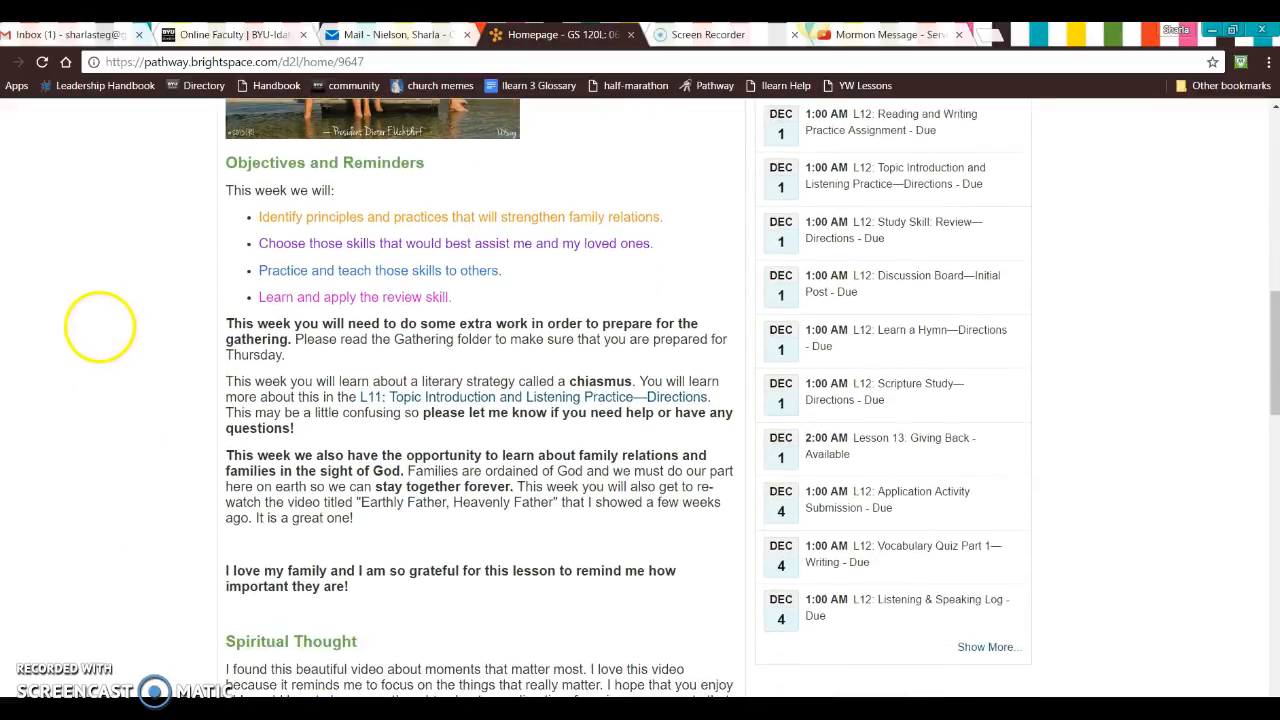
scroll(100, 327, "down", 5)
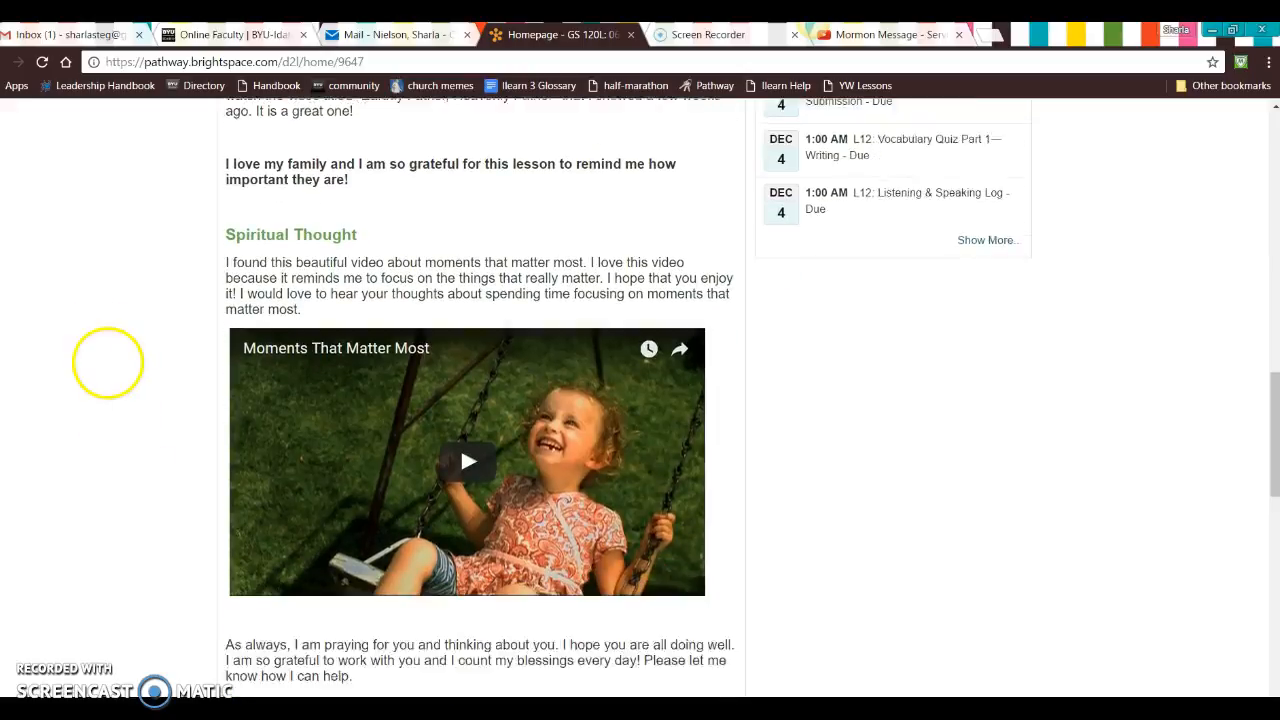
scroll(108, 300, "down", 1)
scroll(137, 451, "up", 3)
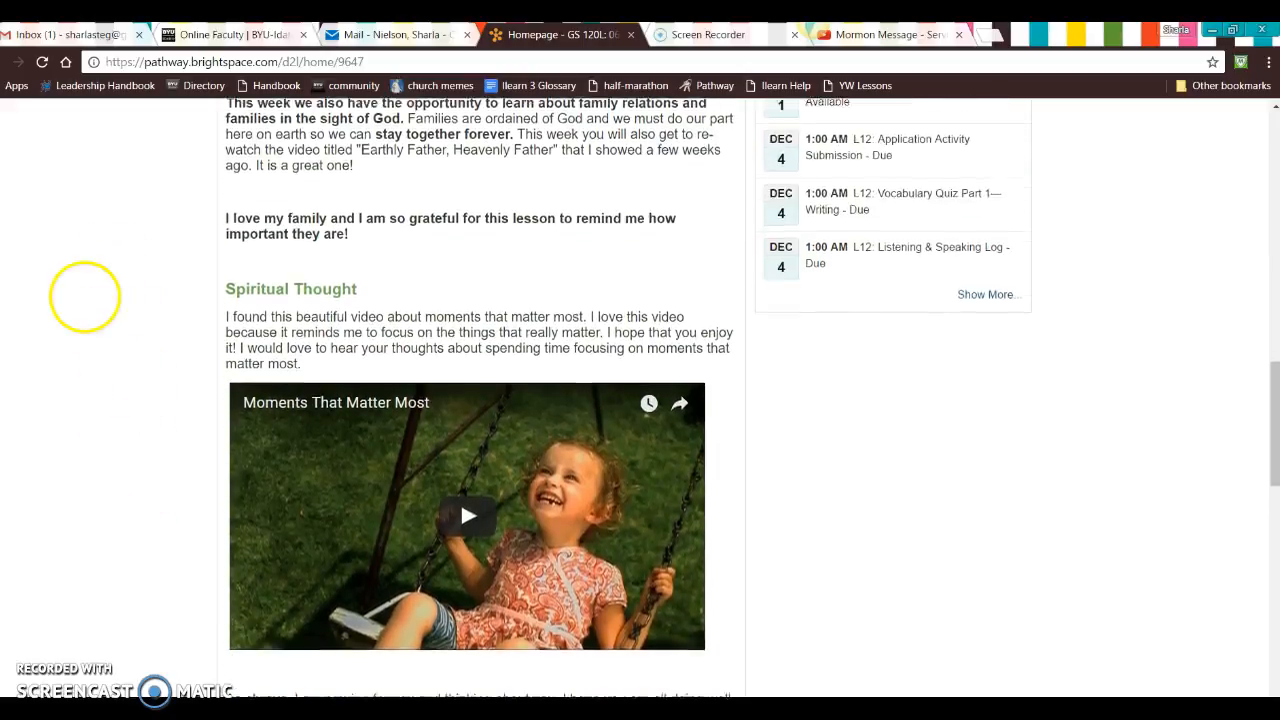
scroll(85, 297, "down", 4)
scroll(85, 297, "down", 9)
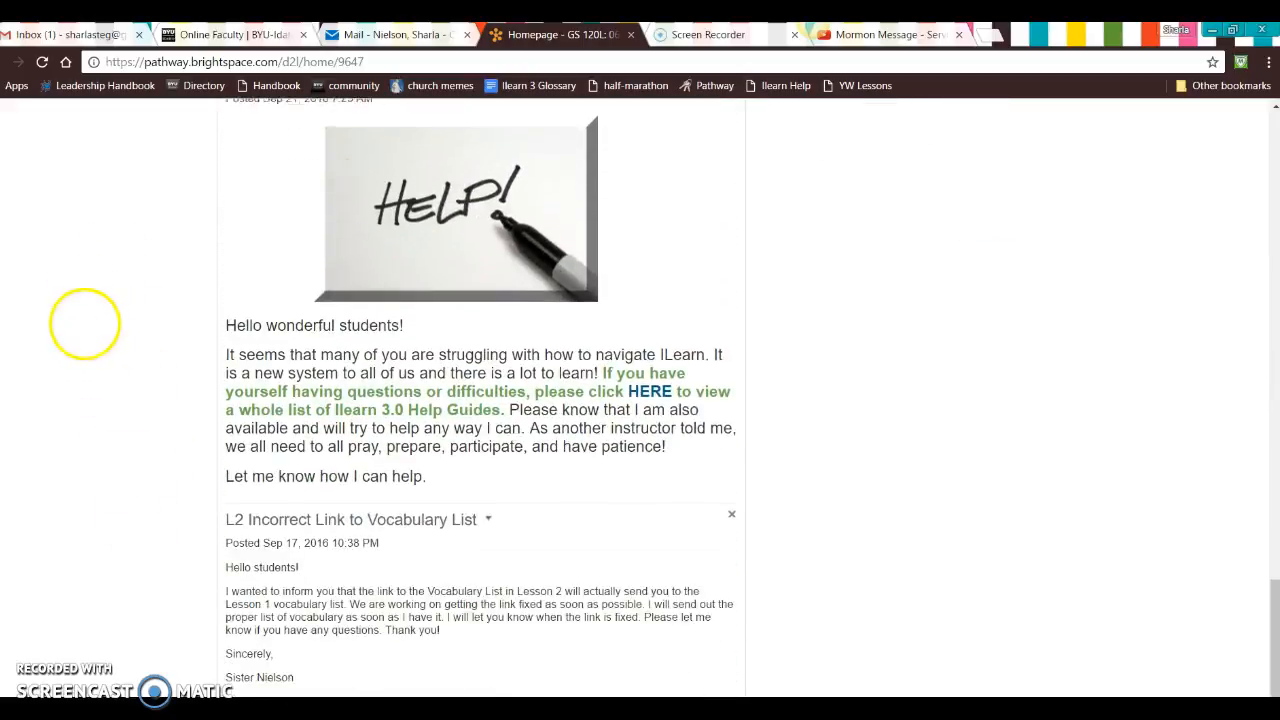
scroll(100, 380, "up", 15)
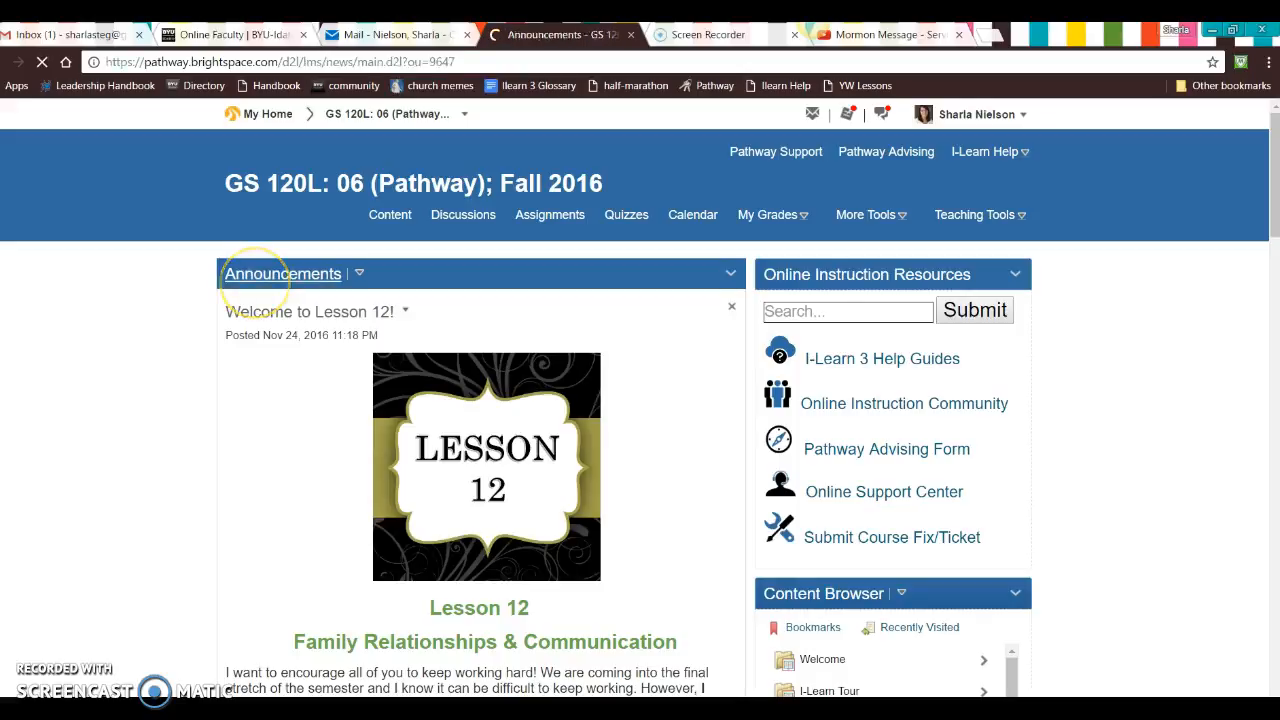
Step: Open the course's full announcements list and browse the past lesson and Spiritual Thought announcements
left_click(257, 288)
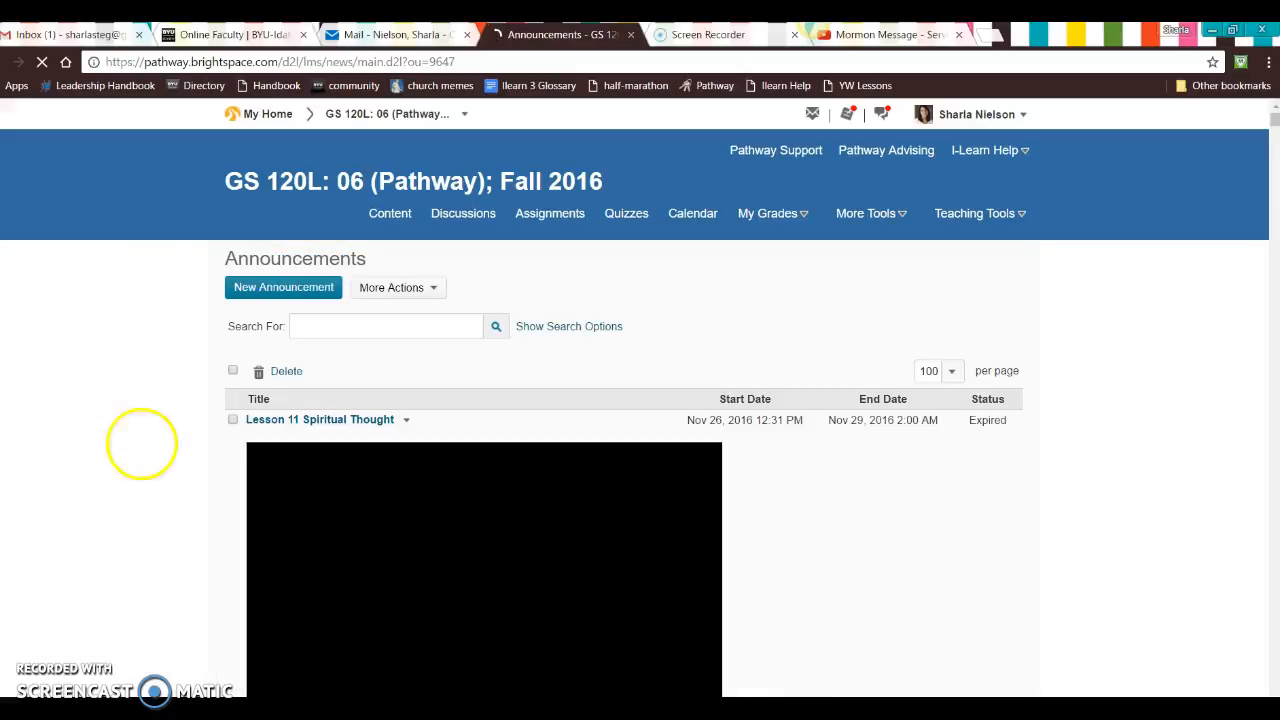
scroll(114, 286, "down", 5)
scroll(84, 305, "down", 4)
scroll(113, 330, "down", 4)
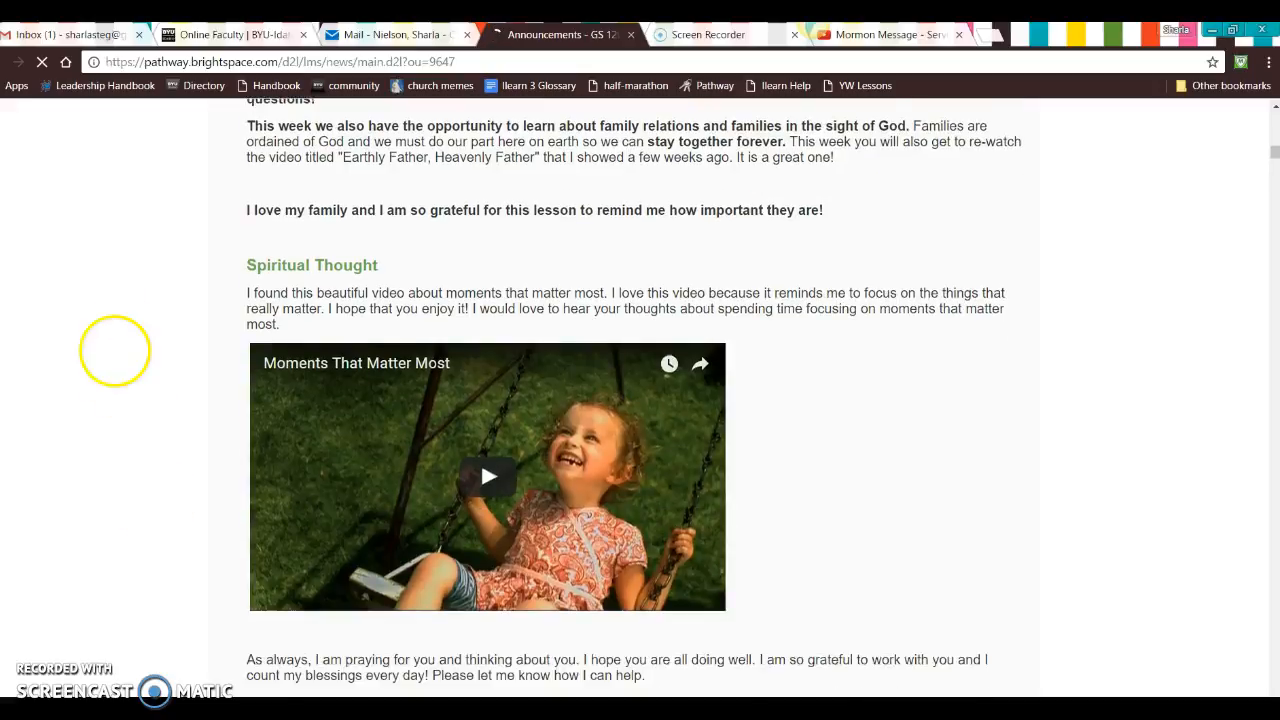
scroll(113, 342, "down", 5)
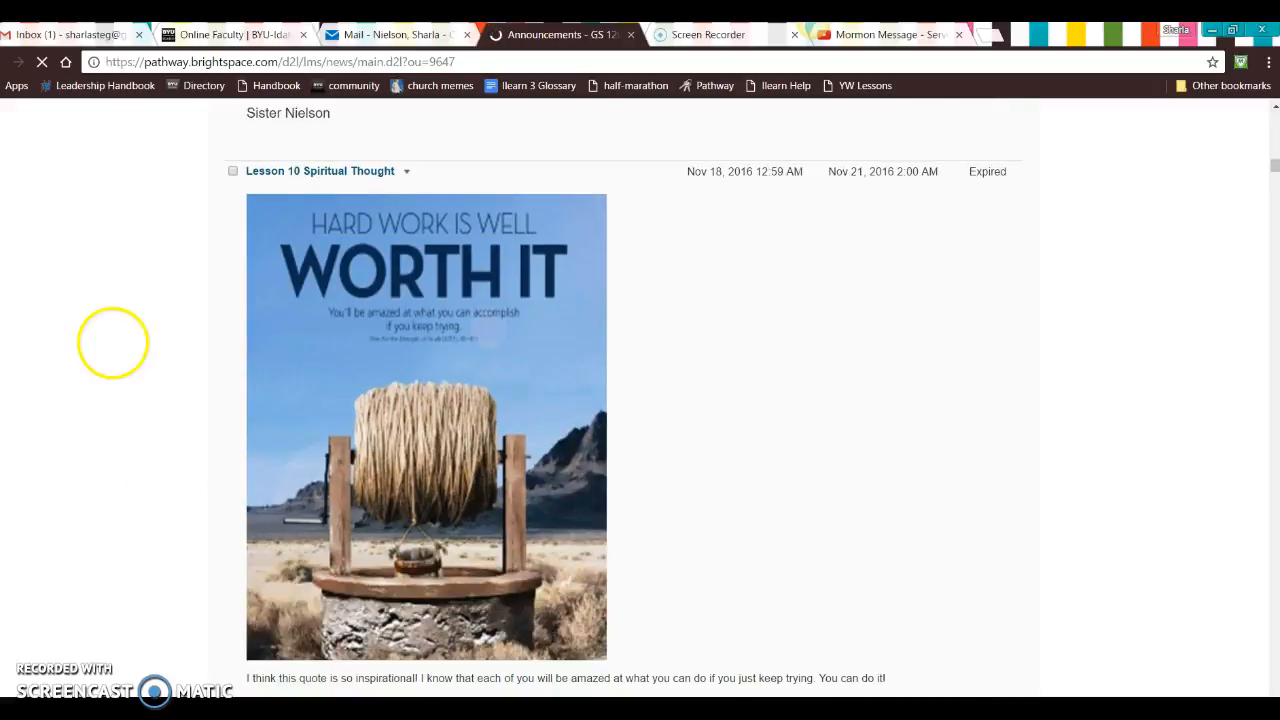
scroll(93, 315, "down", 10)
scroll(106, 206, "up", 6)
scroll(150, 620, "up", 2)
scroll(137, 471, "down", 12)
scroll(113, 398, "down", 4)
scroll(189, 663, "up", 2)
scroll(63, 380, "down", 6)
scroll(40, 350, "down", 2)
scroll(114, 494, "up", 14)
scroll(150, 556, "up", 20)
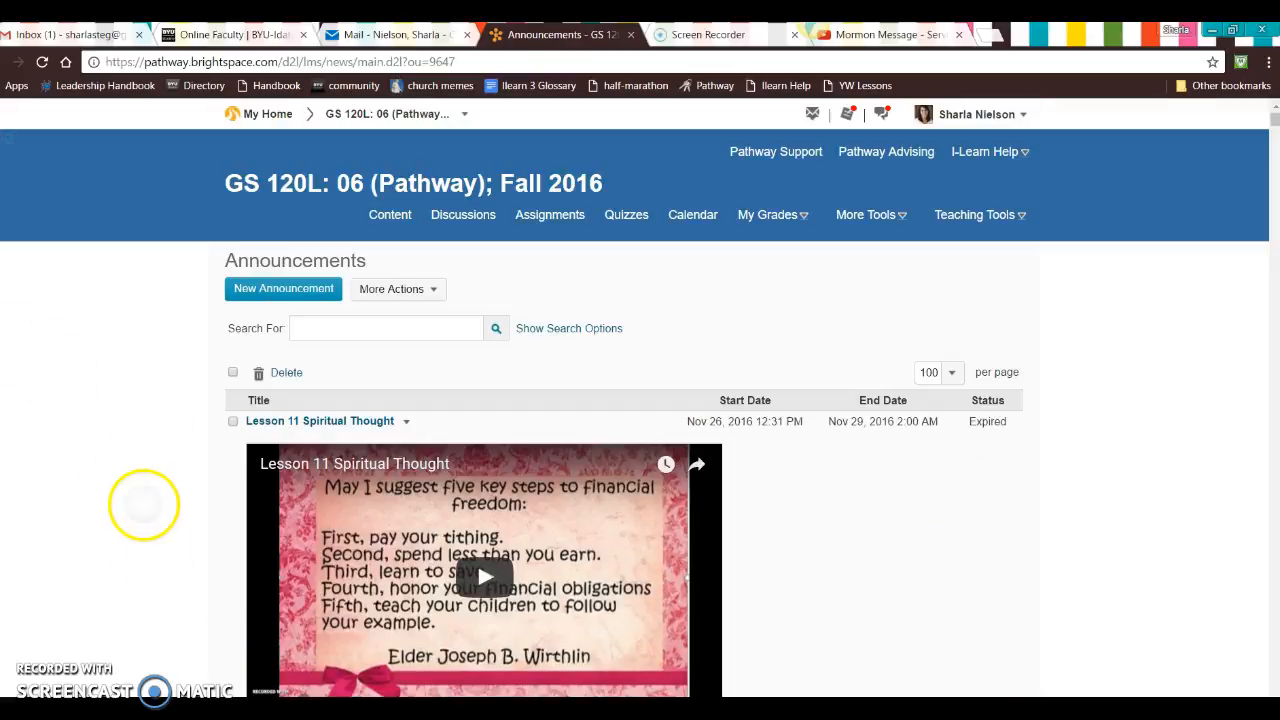